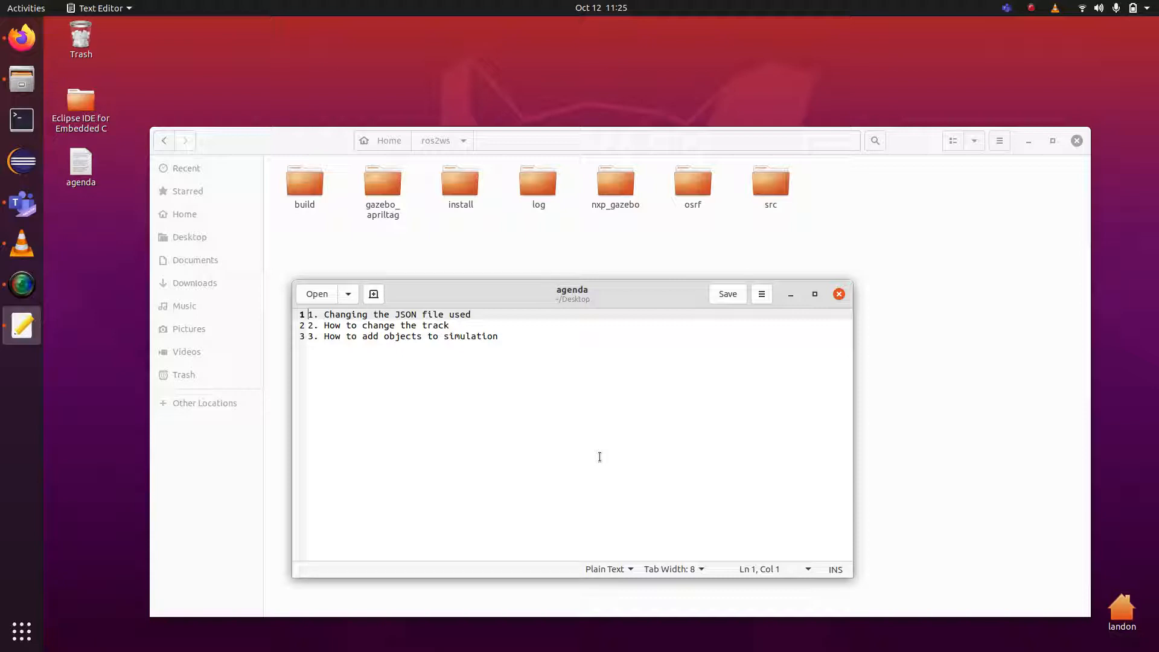
Open sim_gazebo.launch.py from src/sim_gazebo_bringup/launch in a maximized text editor.
left_click(771, 187)
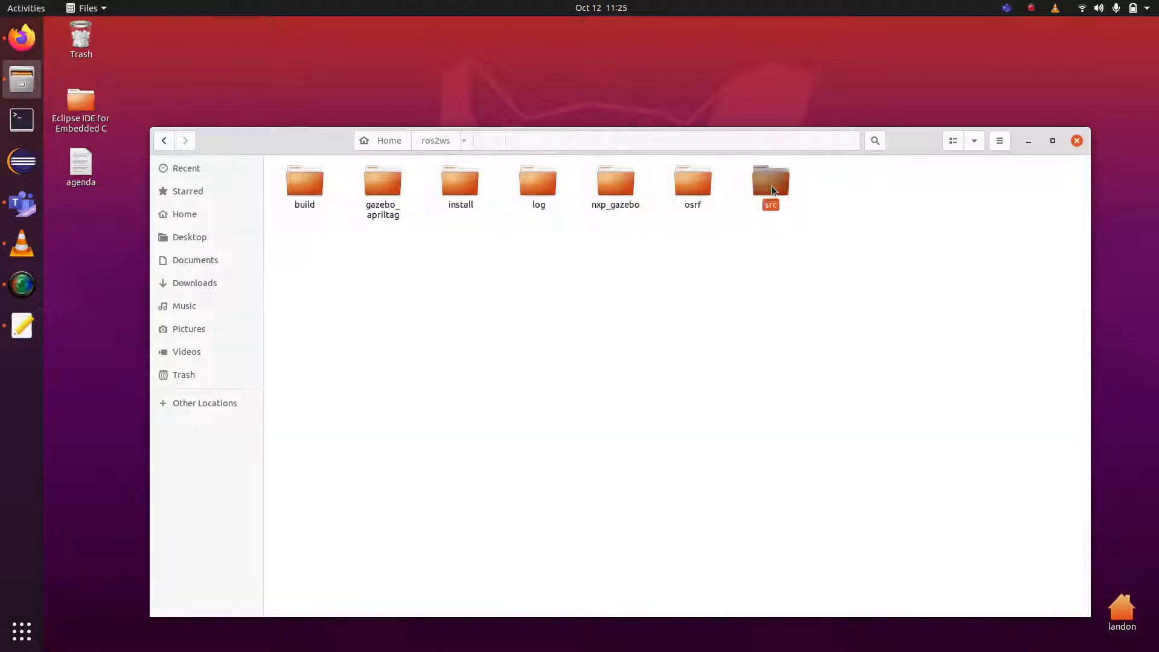
double_click(771, 186)
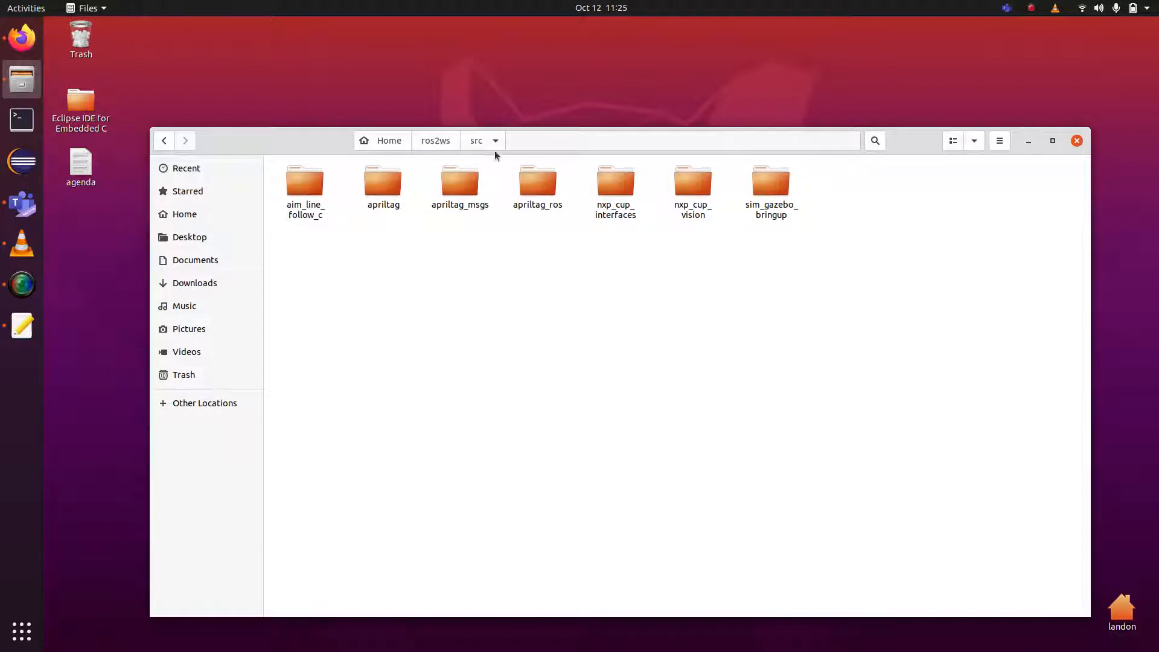
left_click(783, 186)
double_click(782, 186)
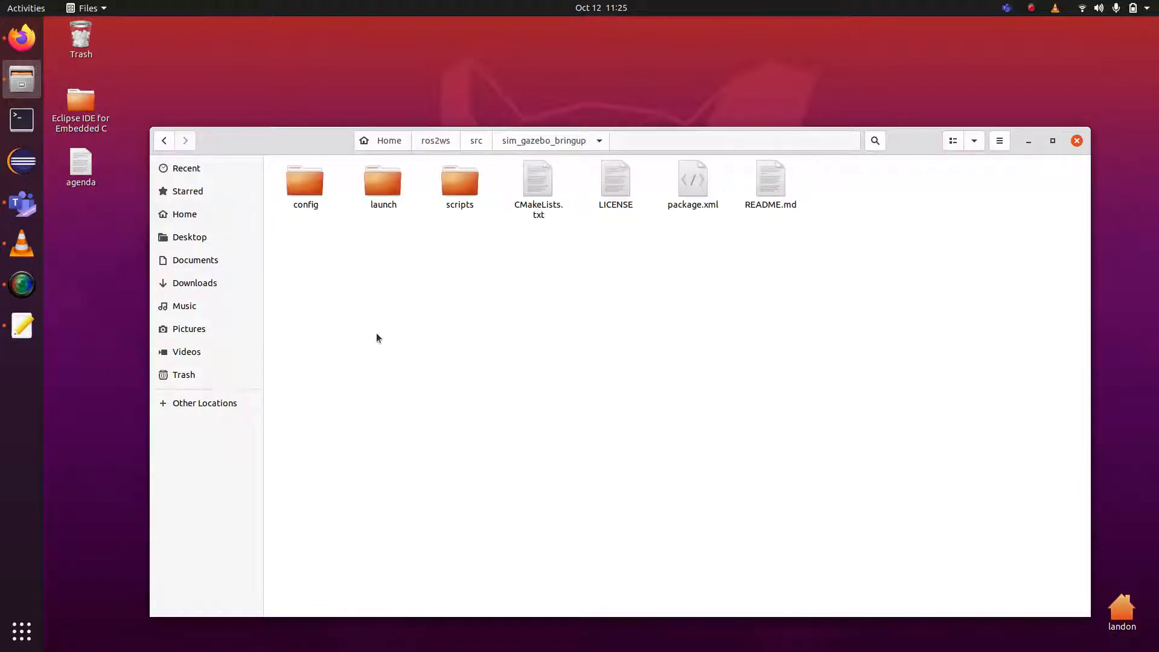
double_click(393, 187)
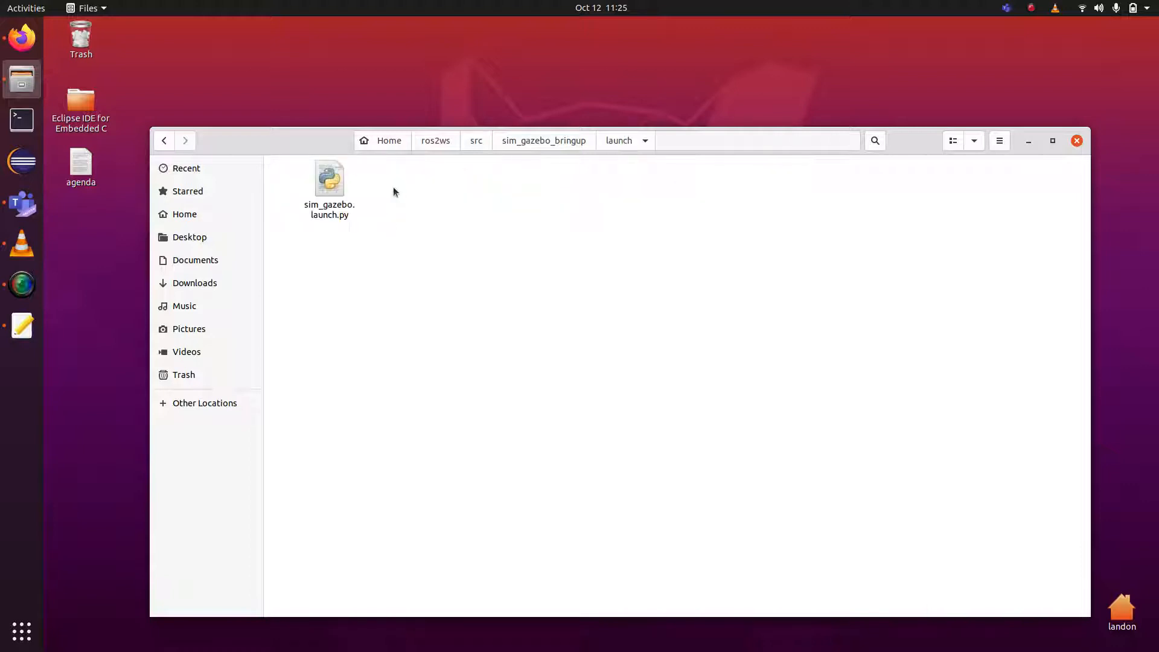
double_click(335, 178)
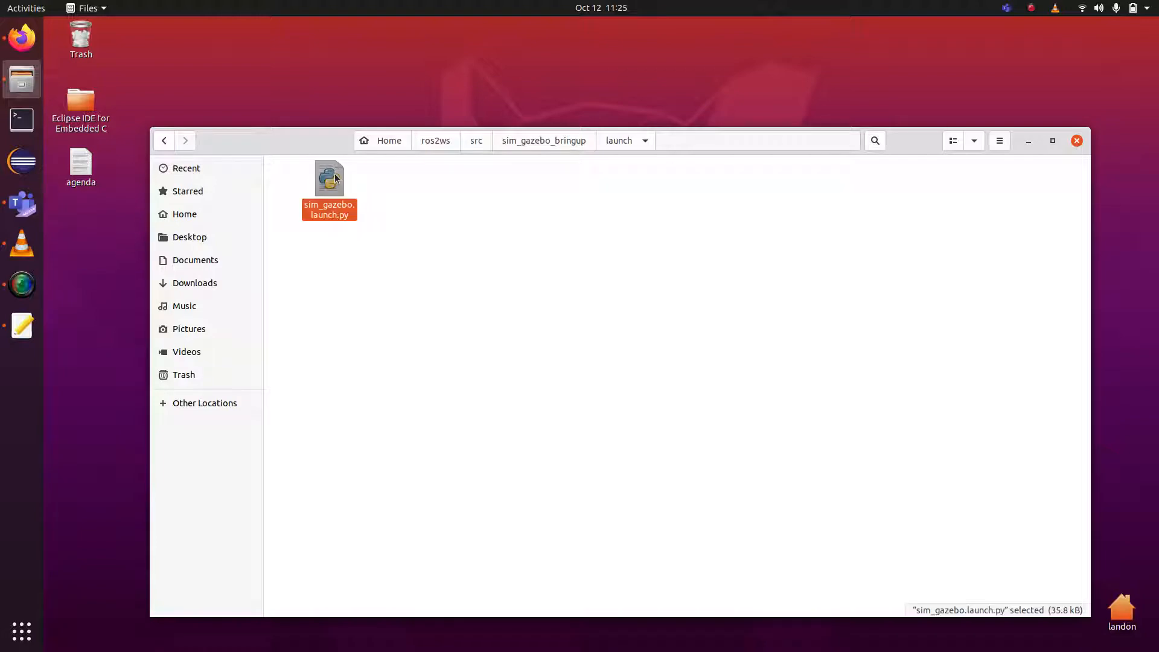
double_click(462, 298)
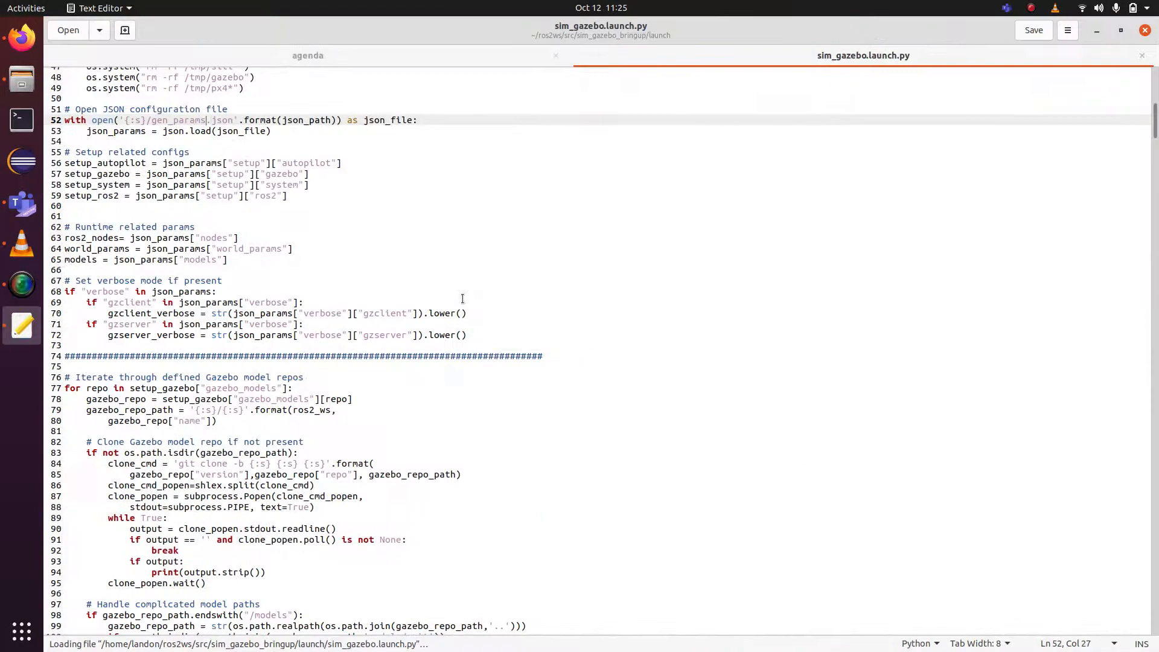
scroll(447, 371, "up", 10)
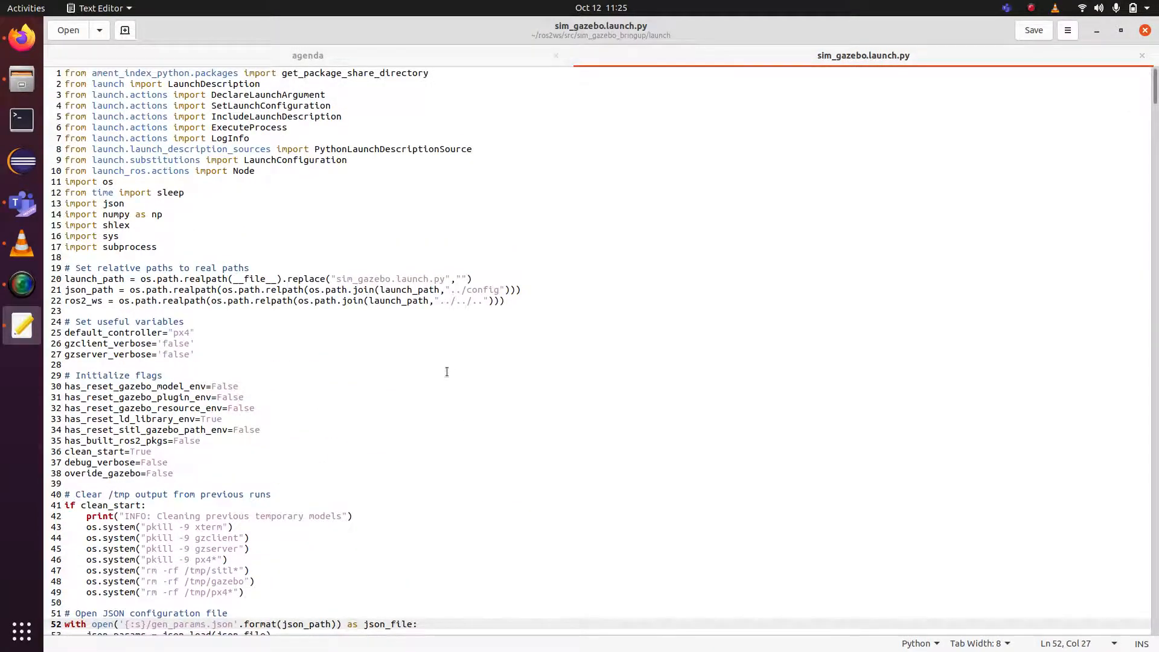
scroll(446, 371, "down", 5)
scroll(447, 372, "down", 3)
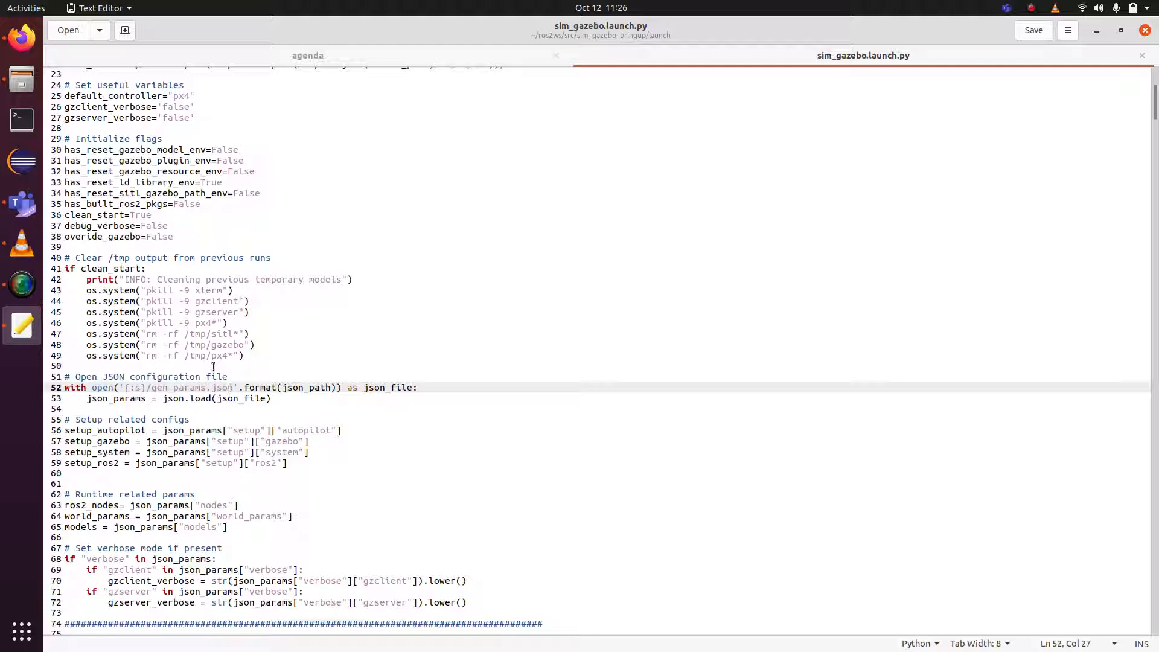
Try a '_milestone4' suffix on gen_params, revert it, save the launch file, and return to the agenda.
type("_")
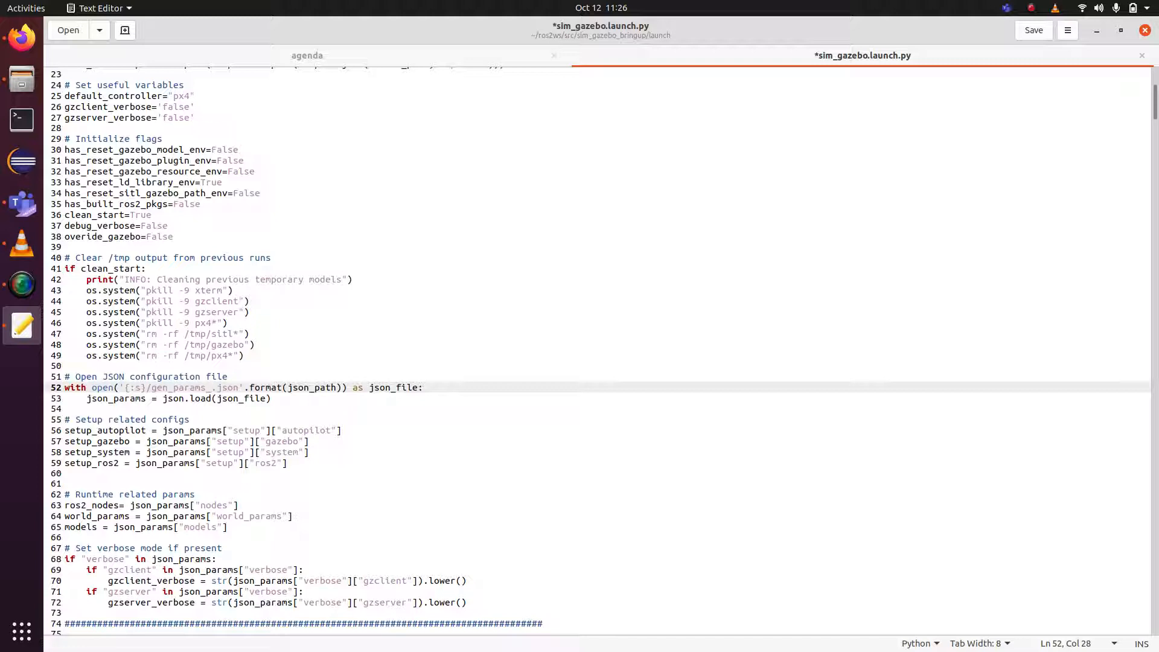
type("milestone4")
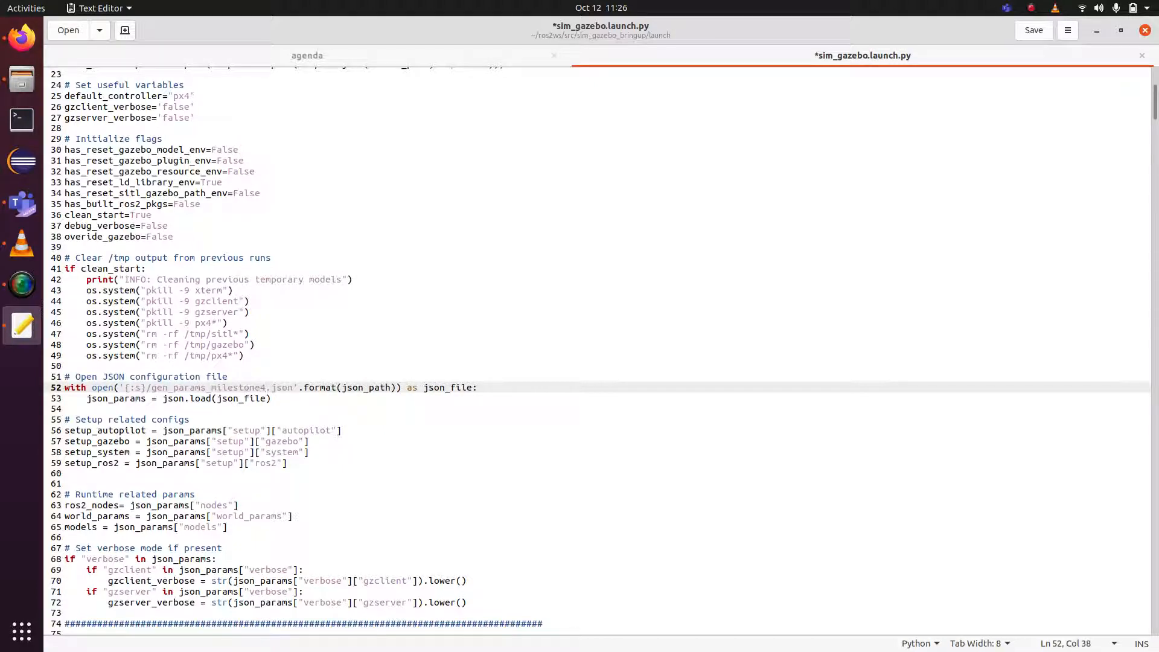
key("BackSpace")
key("BackSpace")
key("BackSpace")
key("BackSpace")
key("BackSpace")
key("BackSpace")
key("BackSpace")
key("BackSpace")
key("BackSpace")
key("BackSpace")
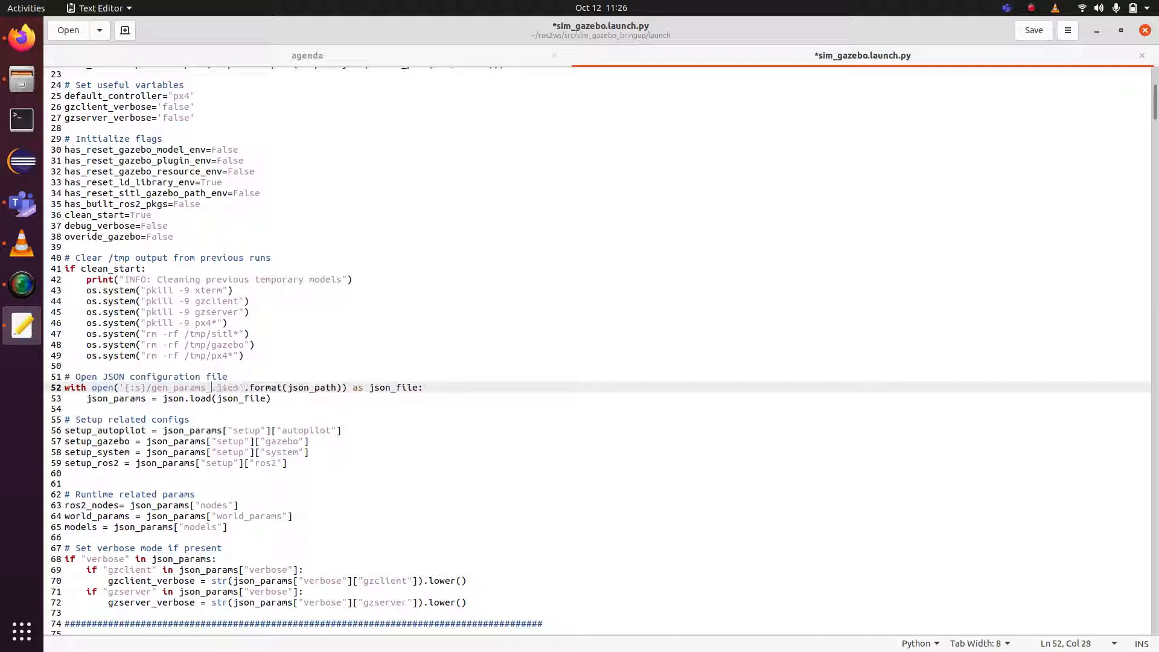
key("BackSpace")
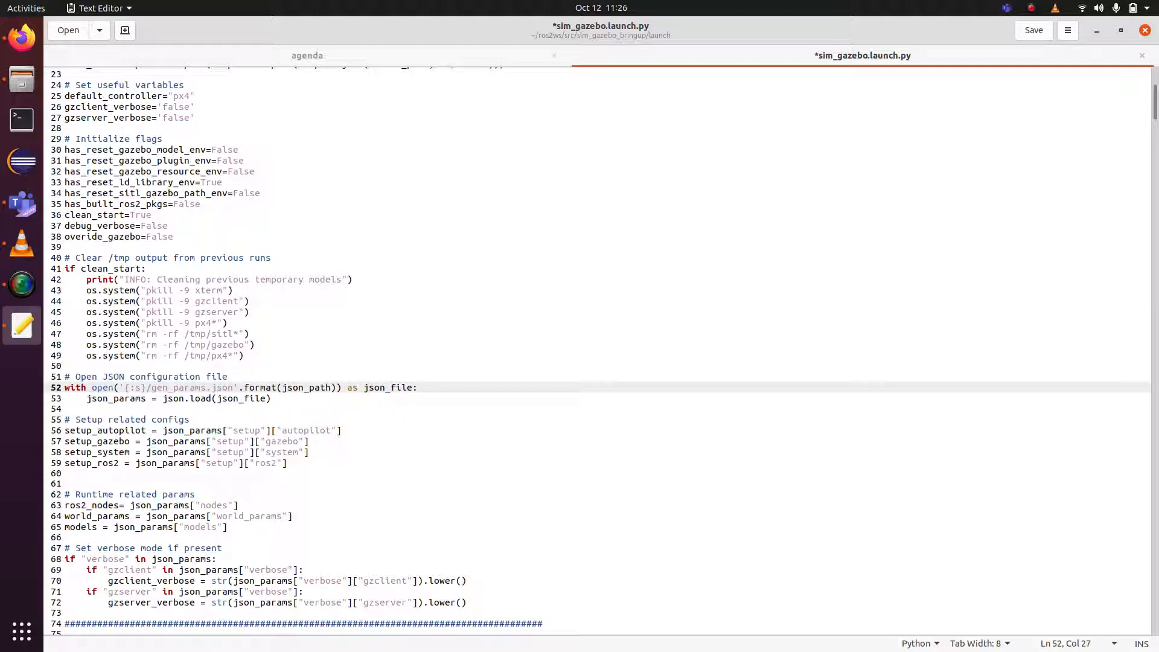
key("ctrl+s")
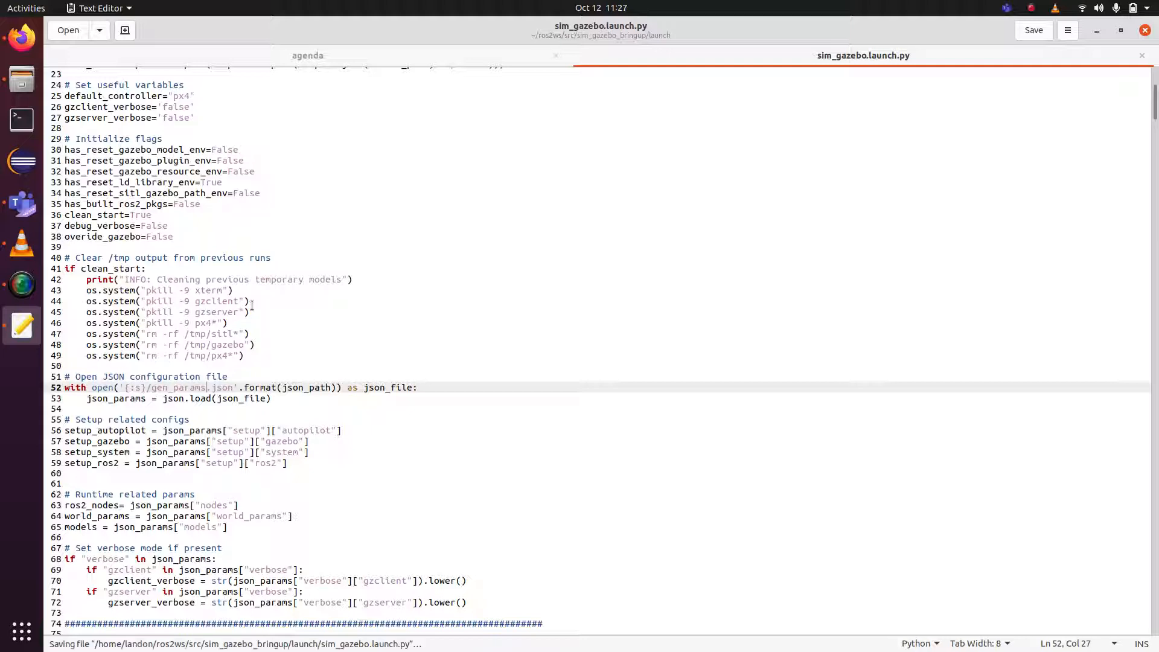
left_click(488, 57)
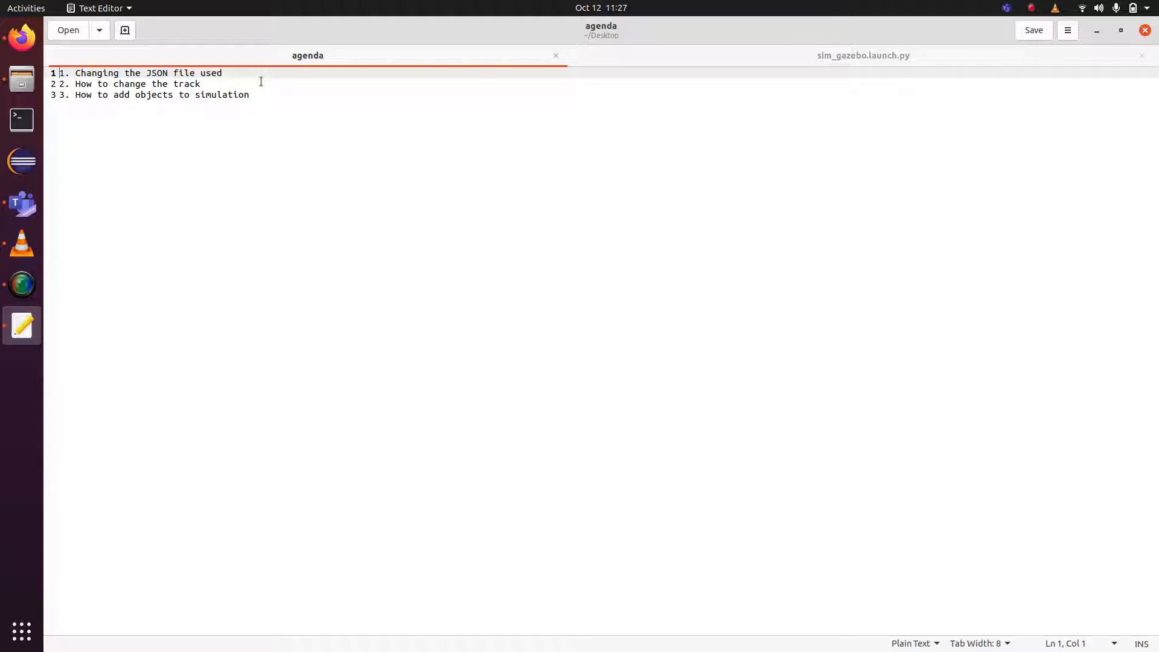
Minimize the editor and browse Files to the sim_gazebo_bringup config folder.
left_click(1096, 30)
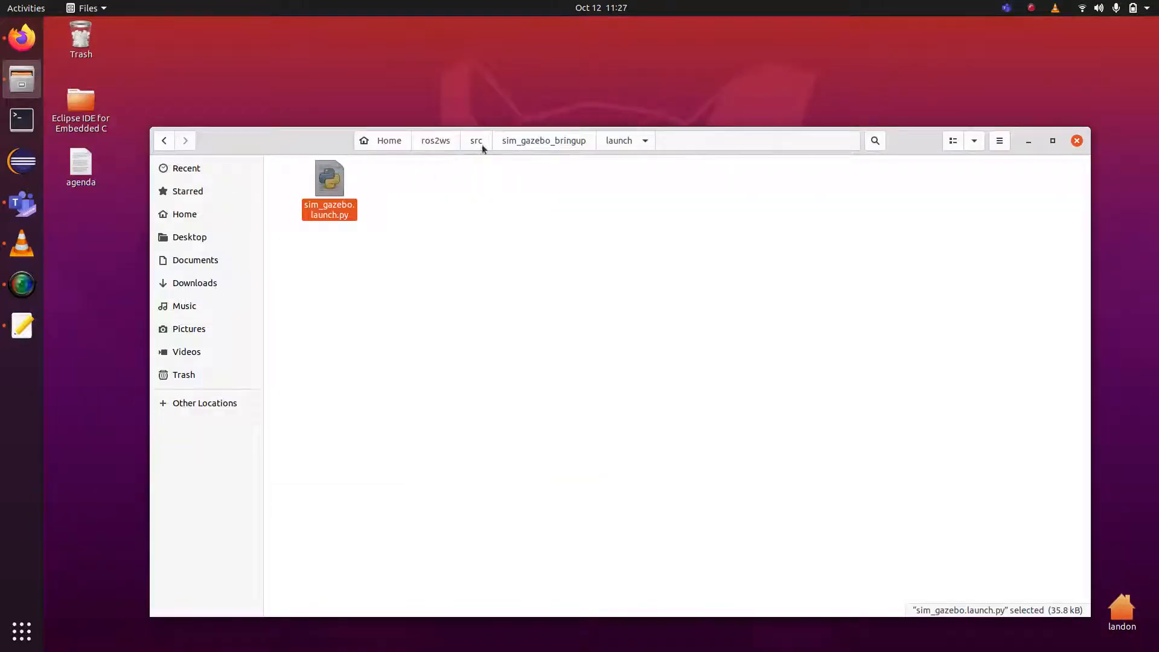
left_click(523, 141)
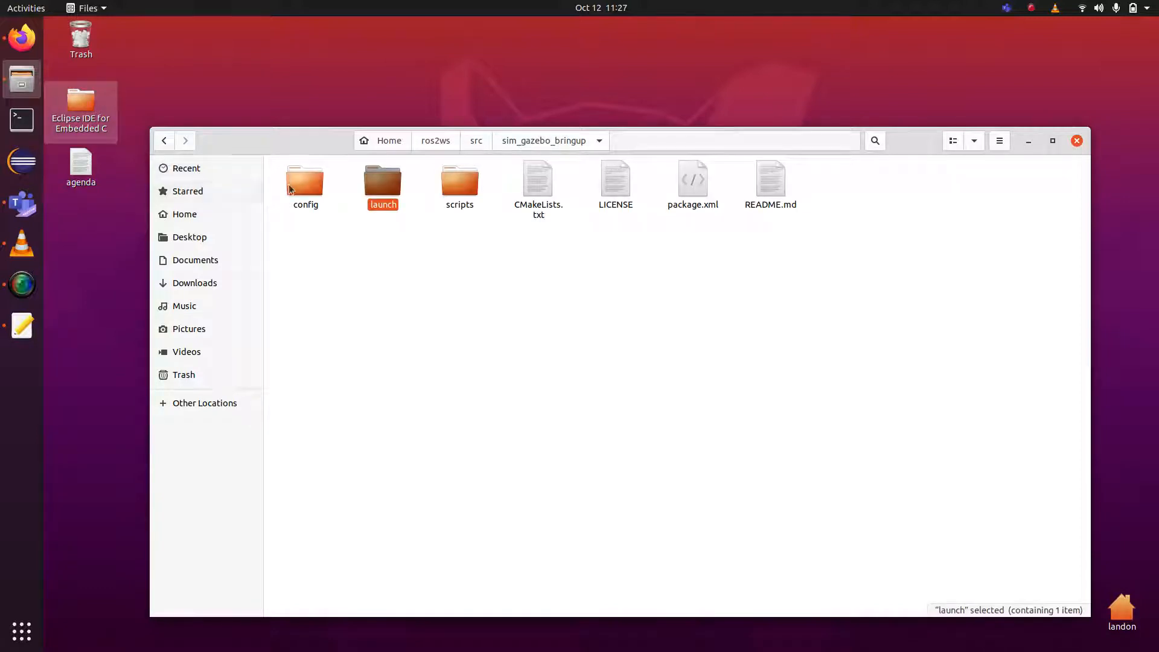
double_click(307, 184)
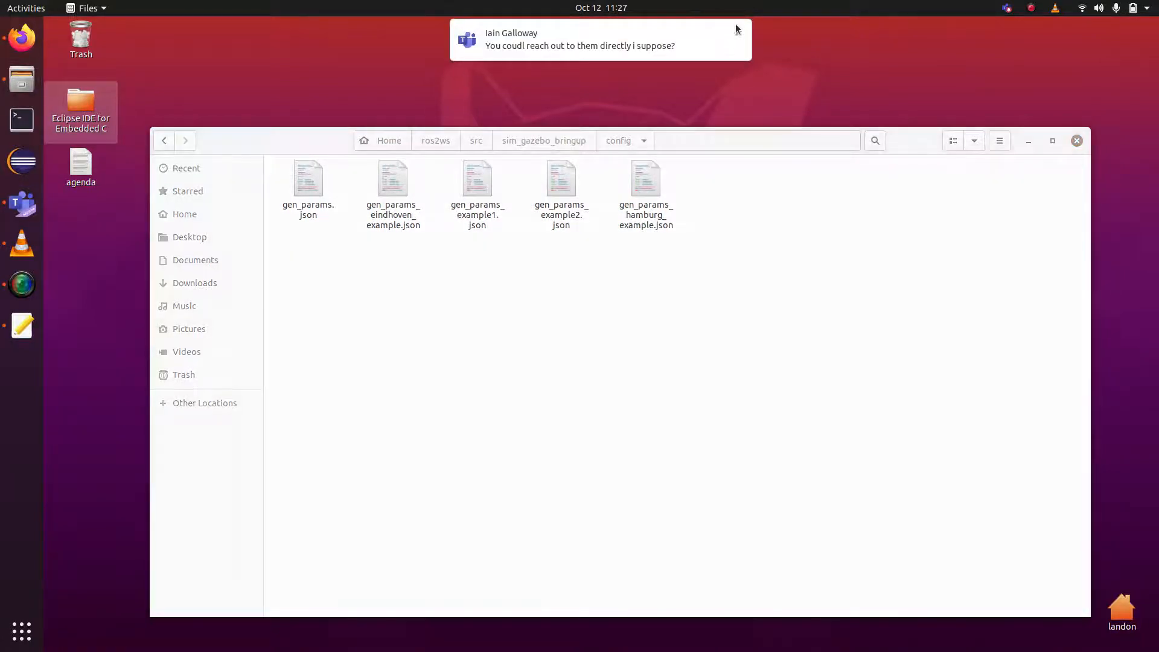
left_click(737, 30)
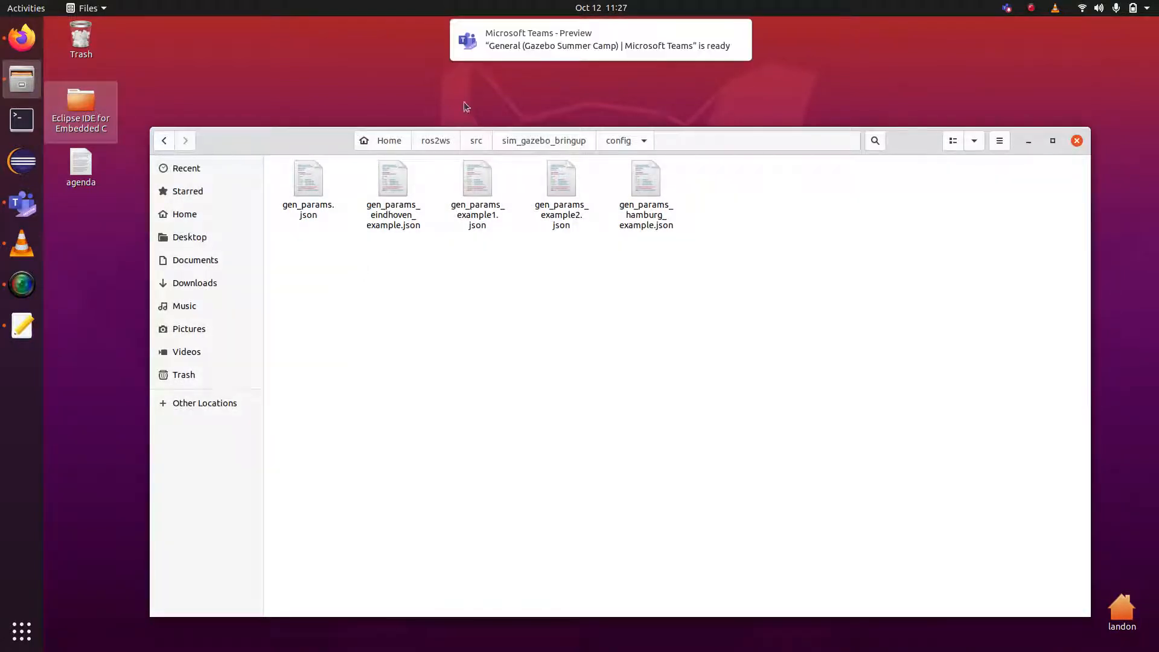
left_click(737, 33)
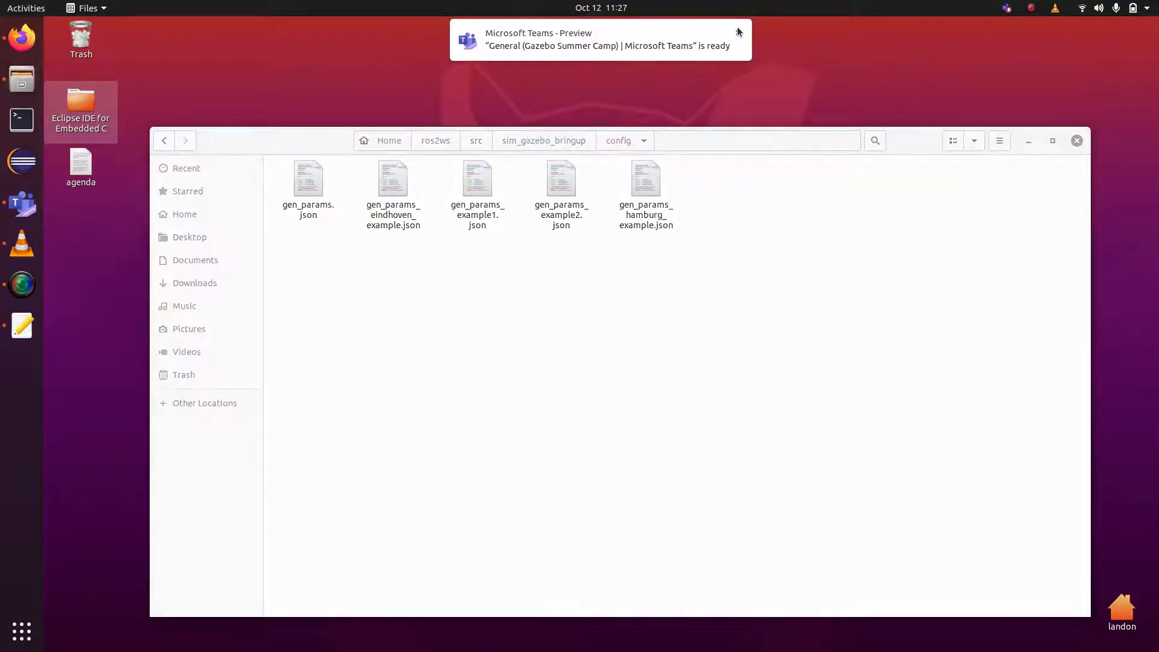
left_click(737, 27)
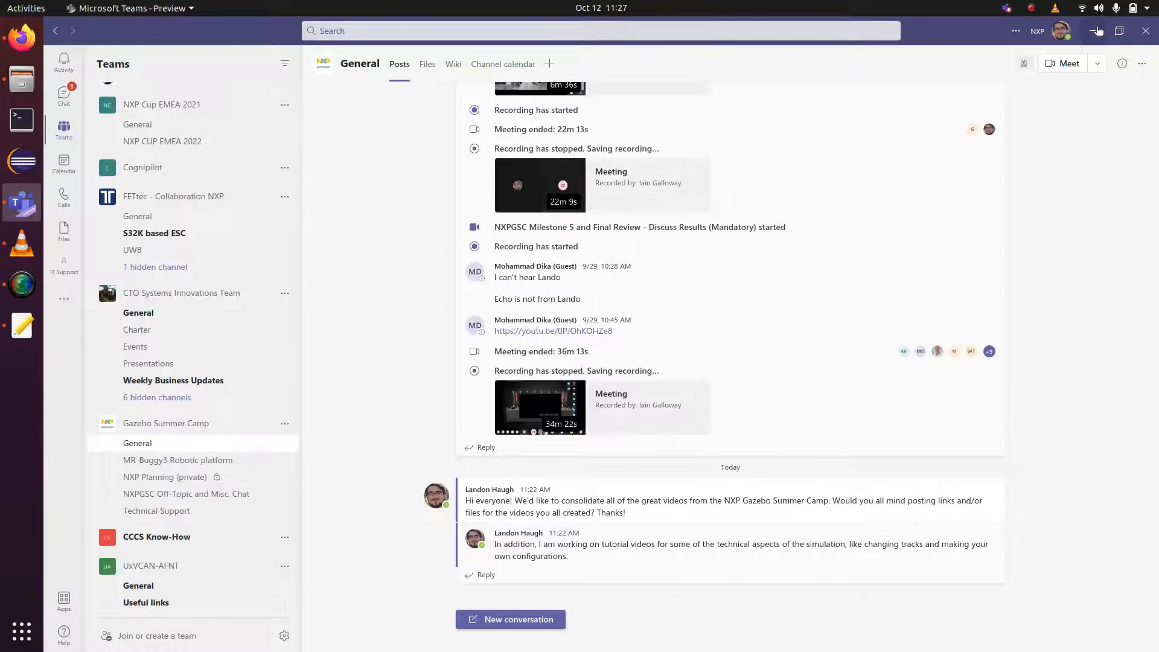
left_click(1092, 31)
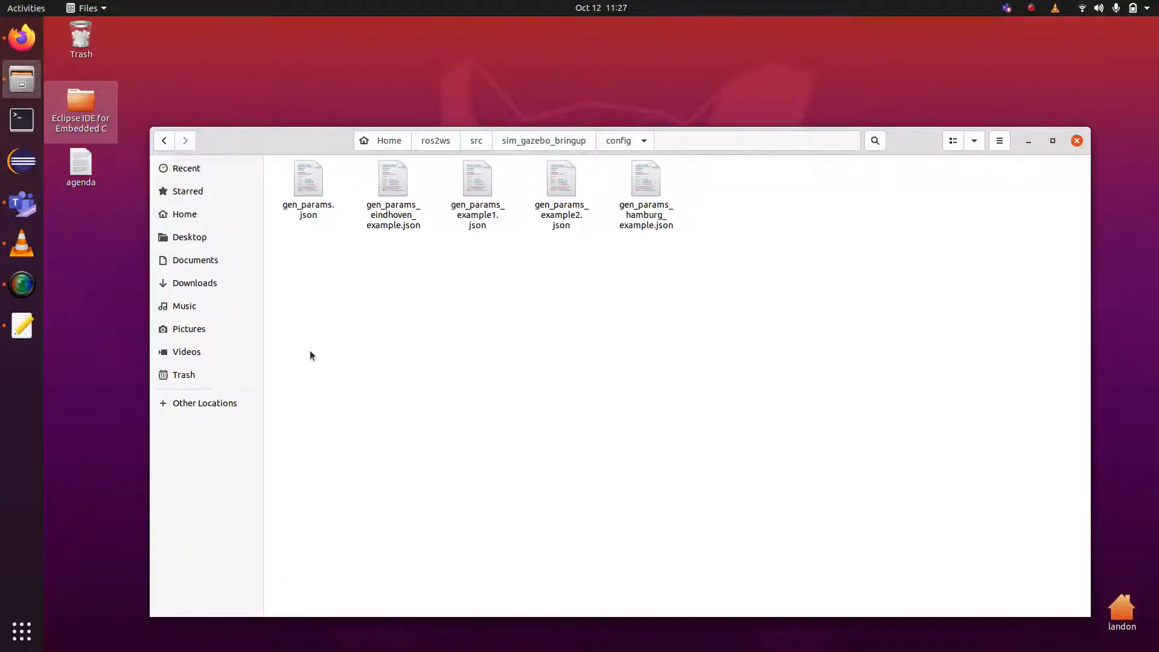
double_click(309, 181)
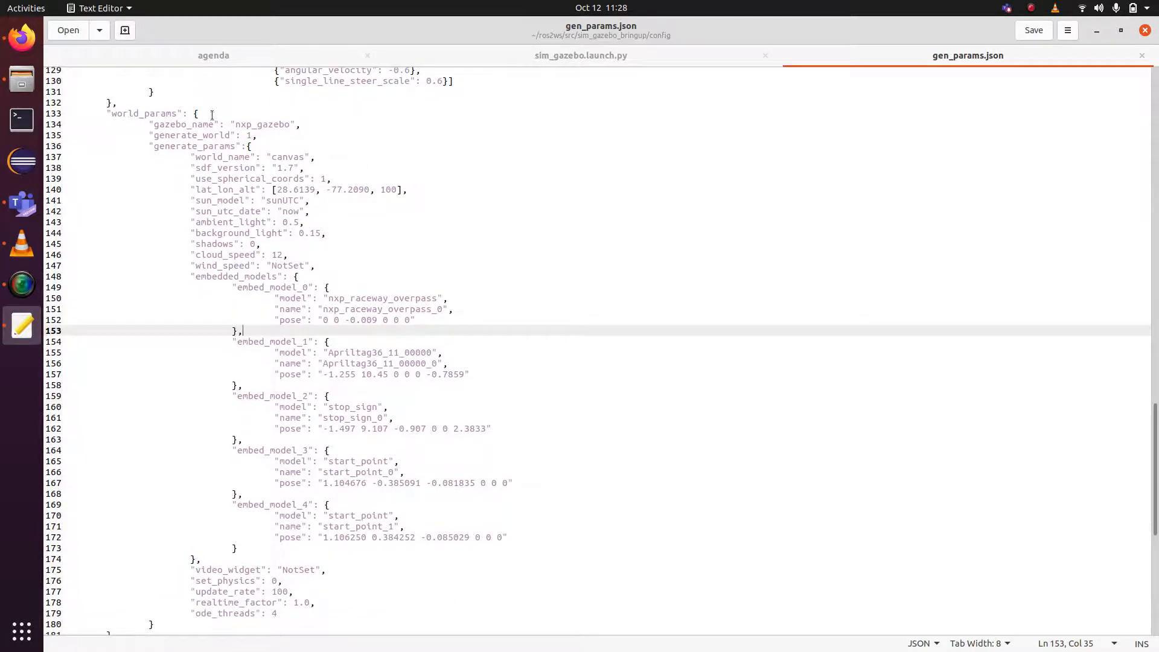
Scroll gen_params.json to world_params and inspect the nxp_raceway_overpass model and name on lines 150–151.
scroll(212, 115, "up", 20)
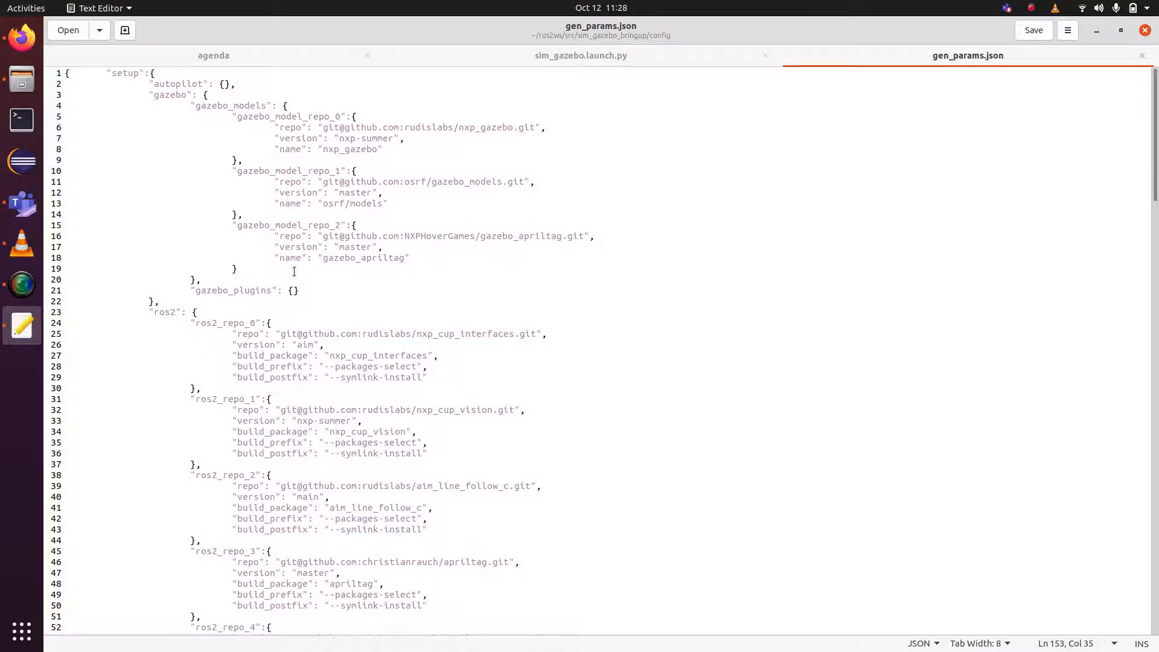
scroll(294, 271, "down", 5)
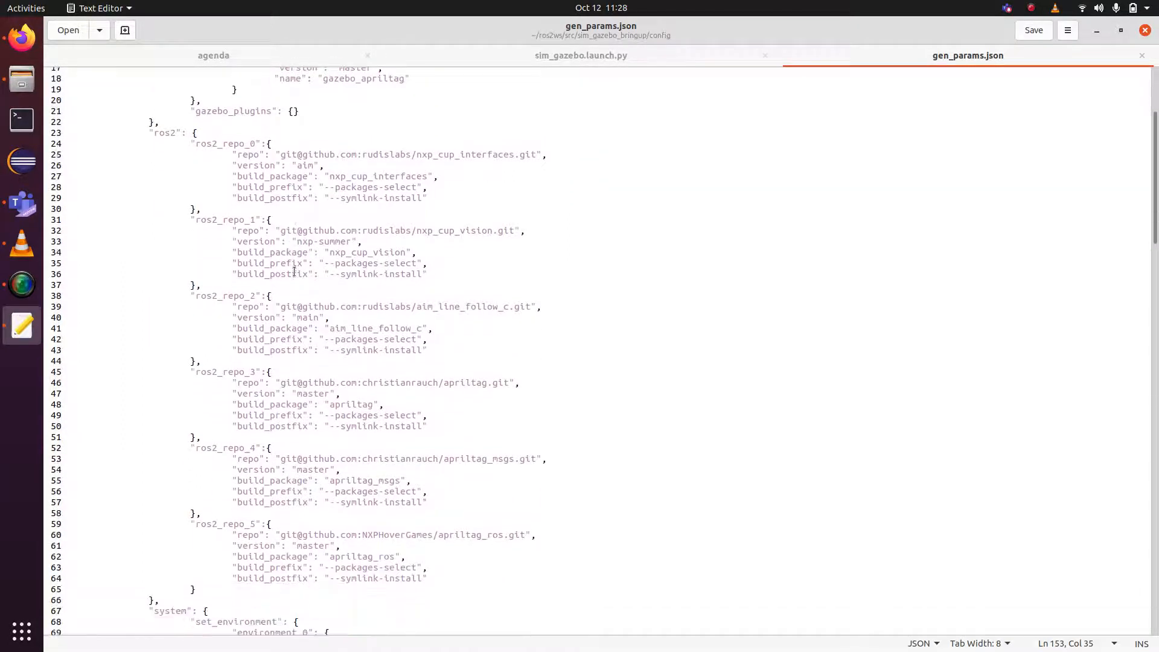
scroll(294, 271, "up", 5)
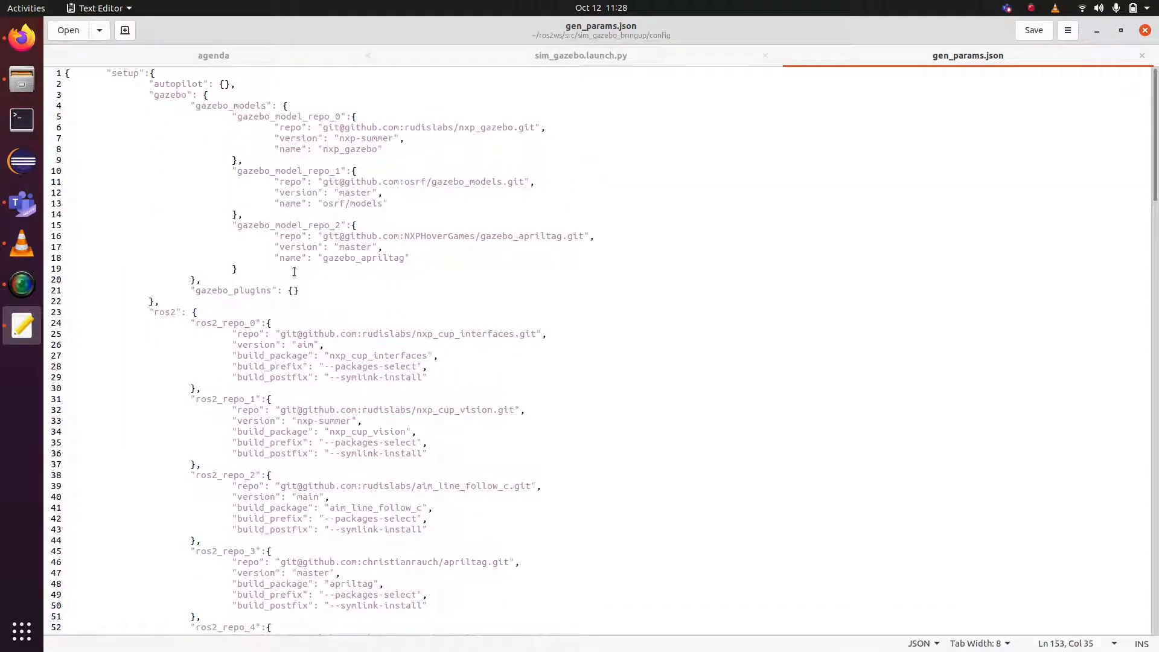
scroll(294, 271, "down", 13)
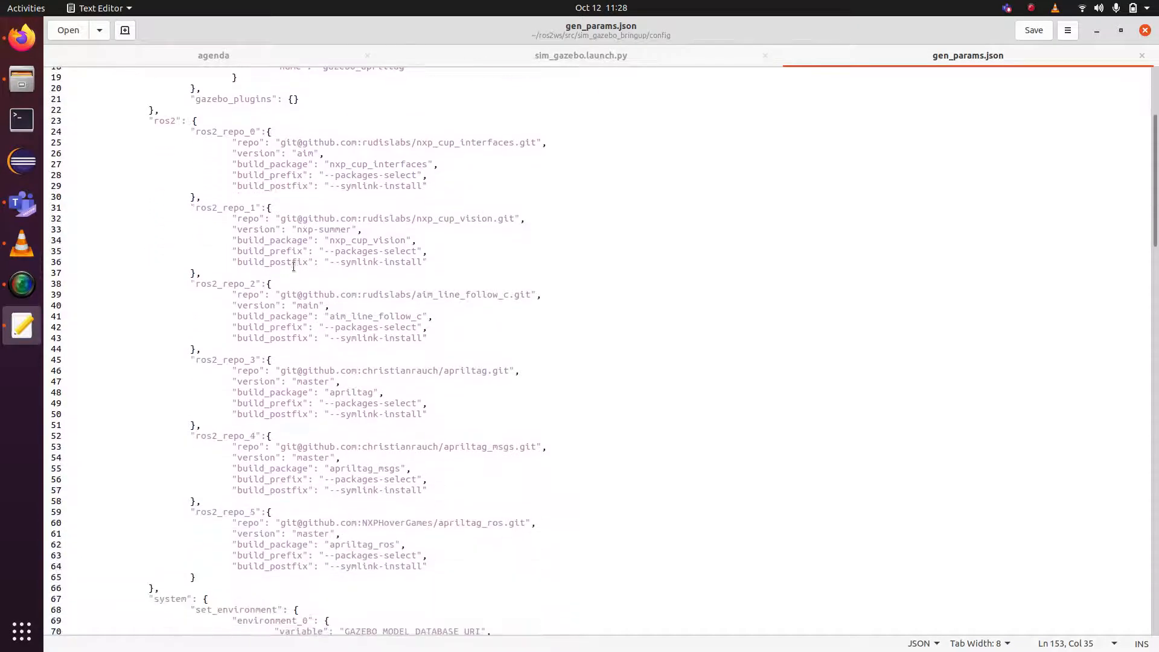
scroll(294, 267, "down", 17)
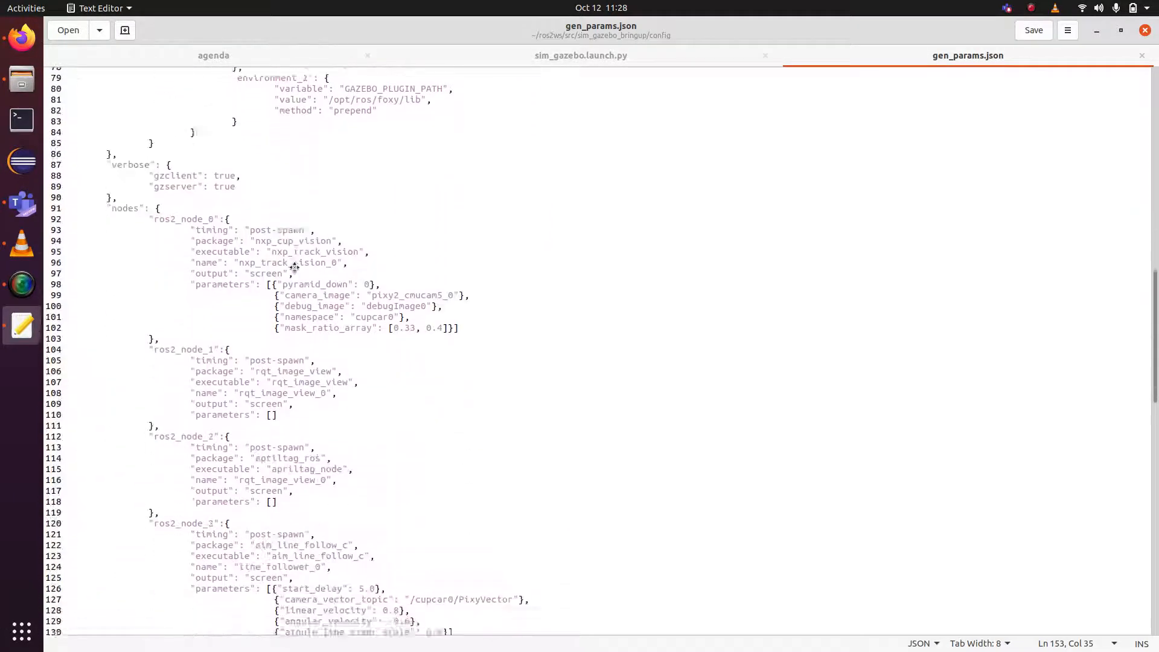
scroll(294, 265, "down", 12)
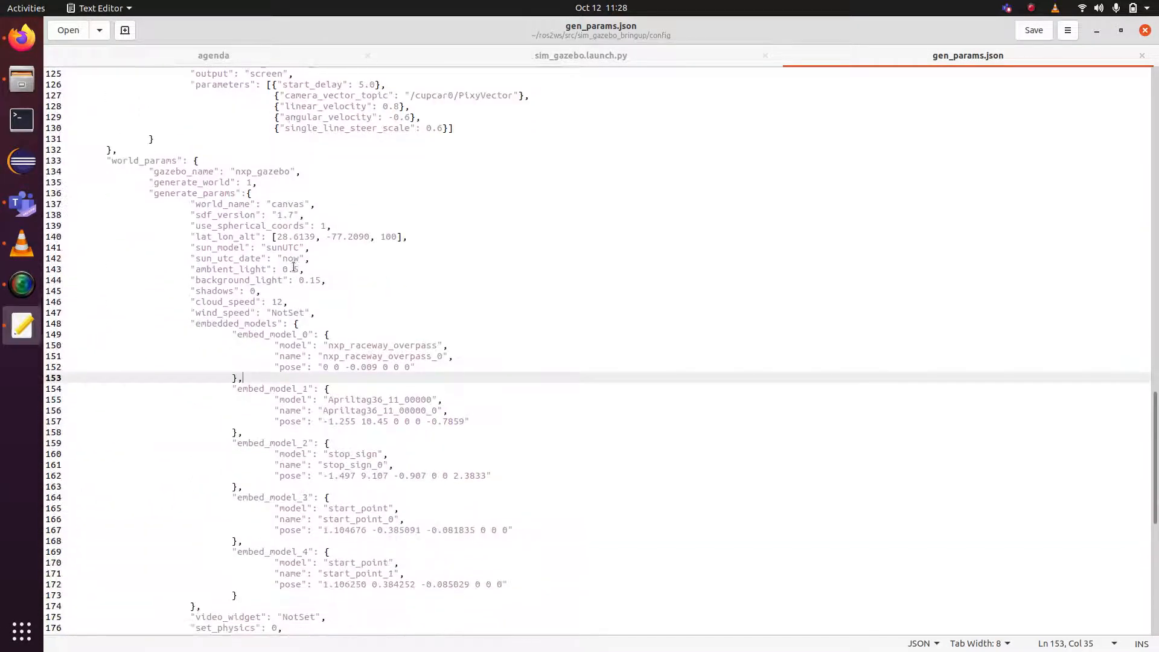
scroll(293, 267, "down", 2)
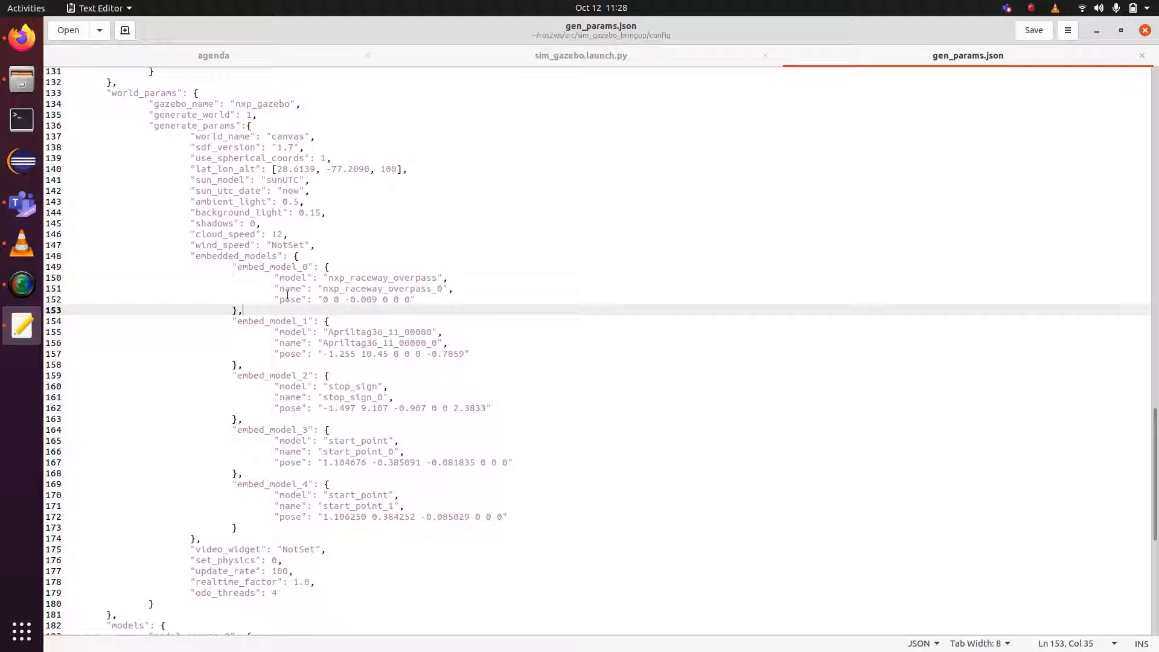
left_click(438, 277)
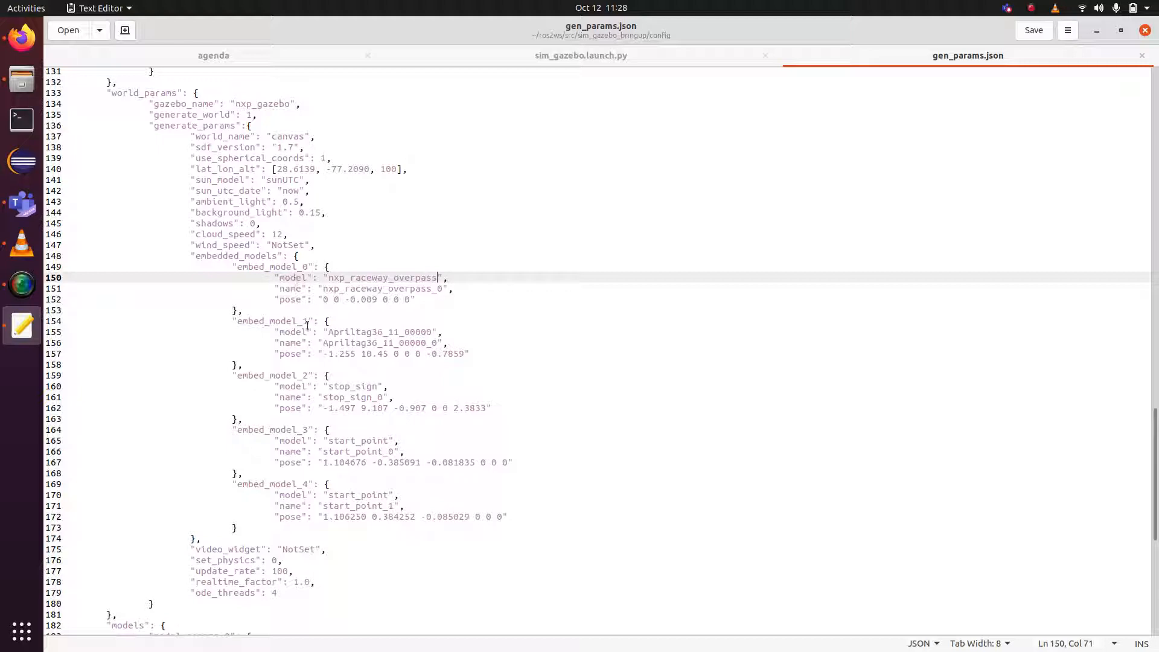
left_click(441, 287)
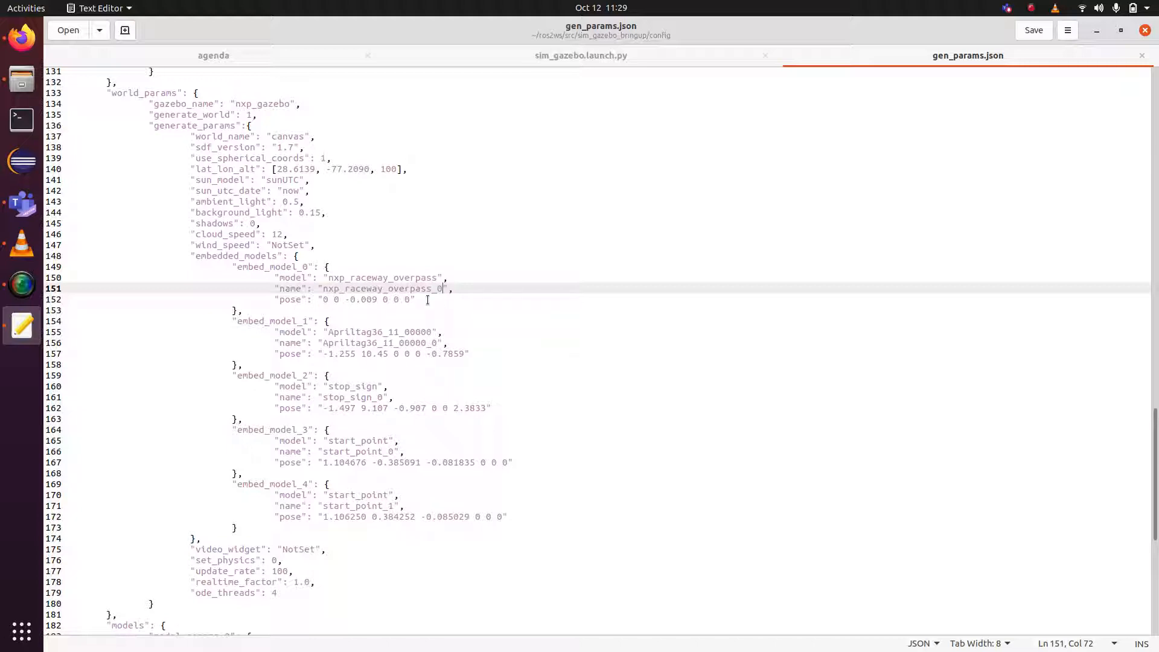
left_click(22, 79)
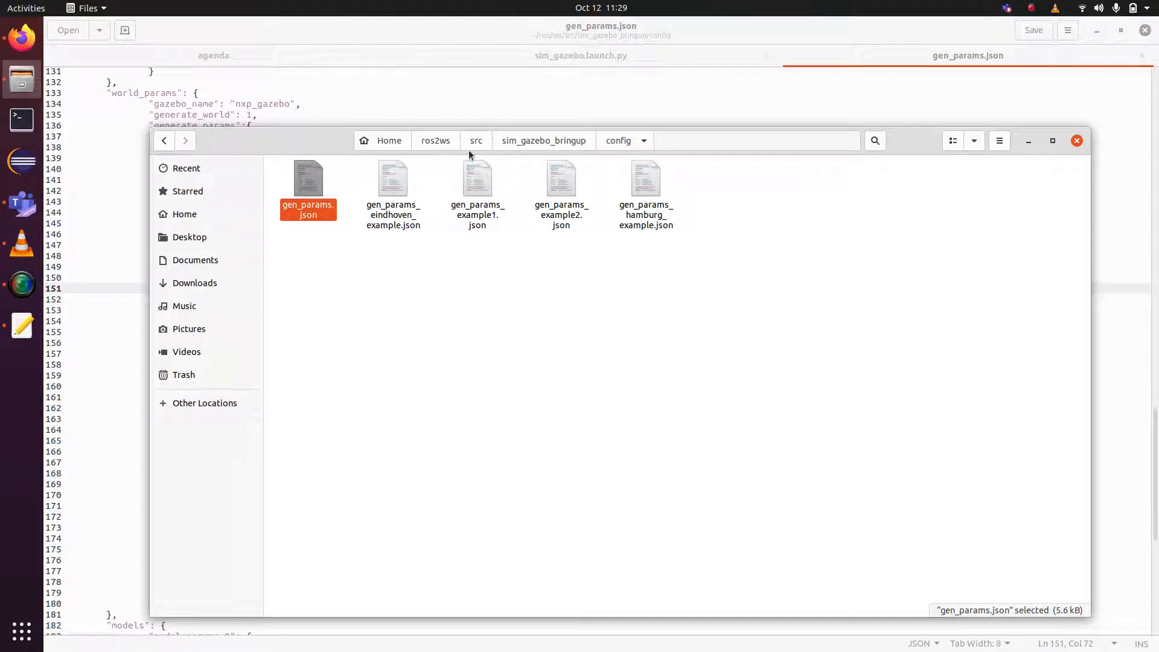
left_click(436, 141)
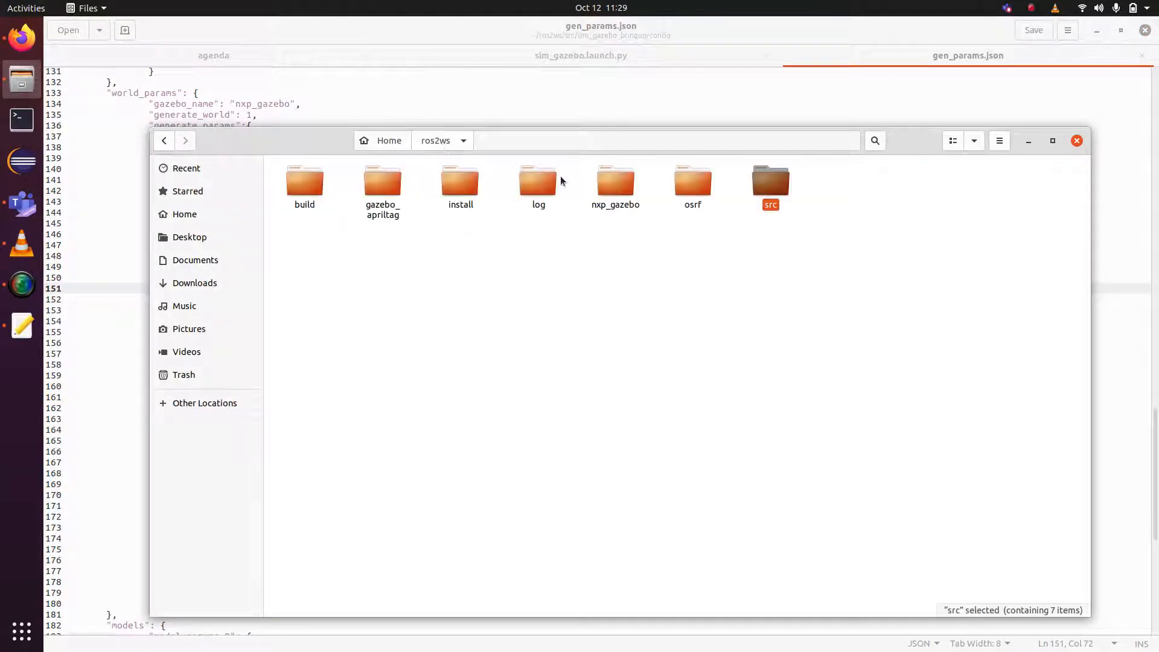
double_click(603, 190)
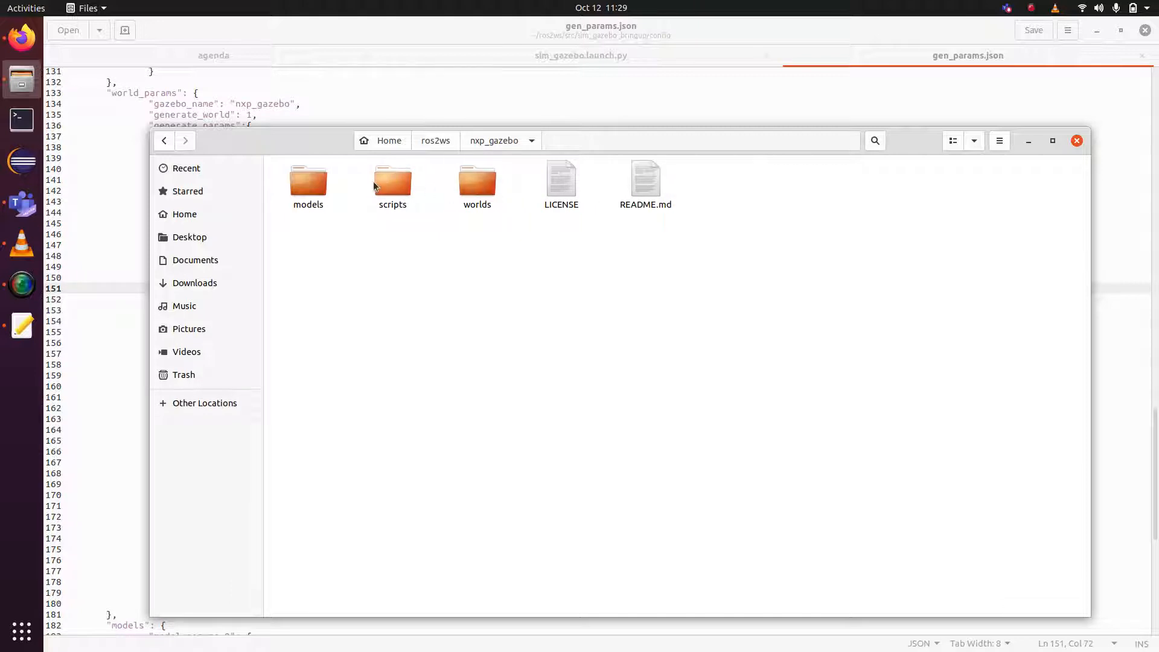
double_click(315, 190)
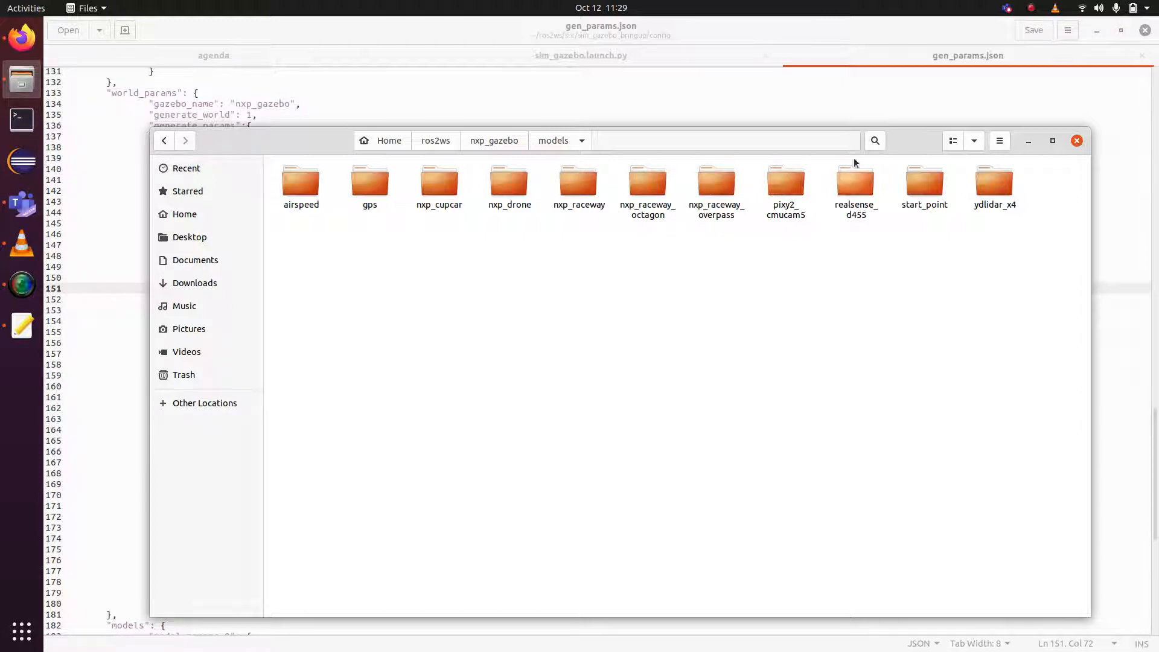
left_click(1028, 142)
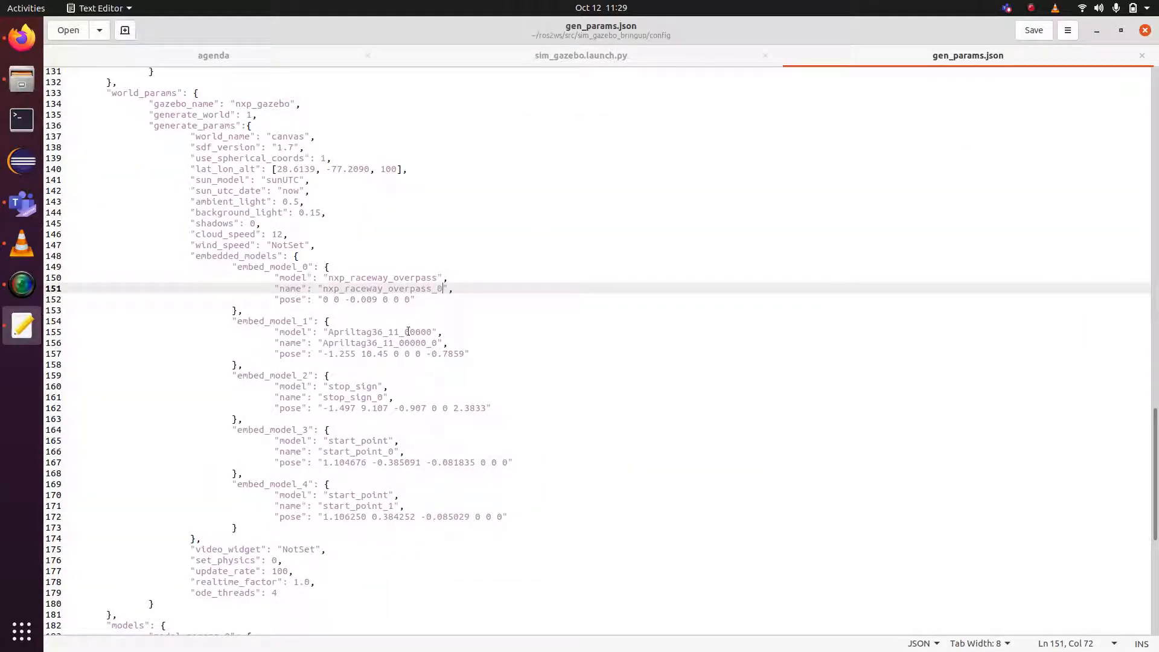
Delete and retype 'overpass' in line 150's model name, keeping nxp_raceway_overpass.
left_click(437, 275)
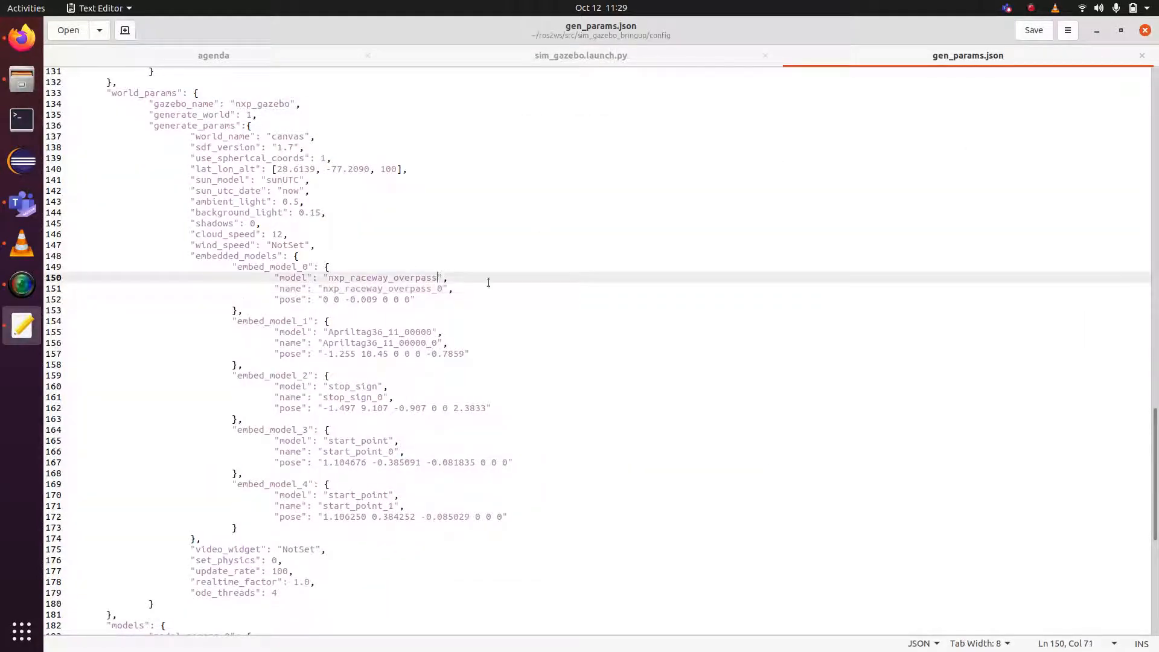
key("BackSpace")
key("BackSpace")
key("BackSpace")
key("BackSpace")
key("BackSpace")
key("BackSpace")
key("BackSpace")
key("BackSpace")
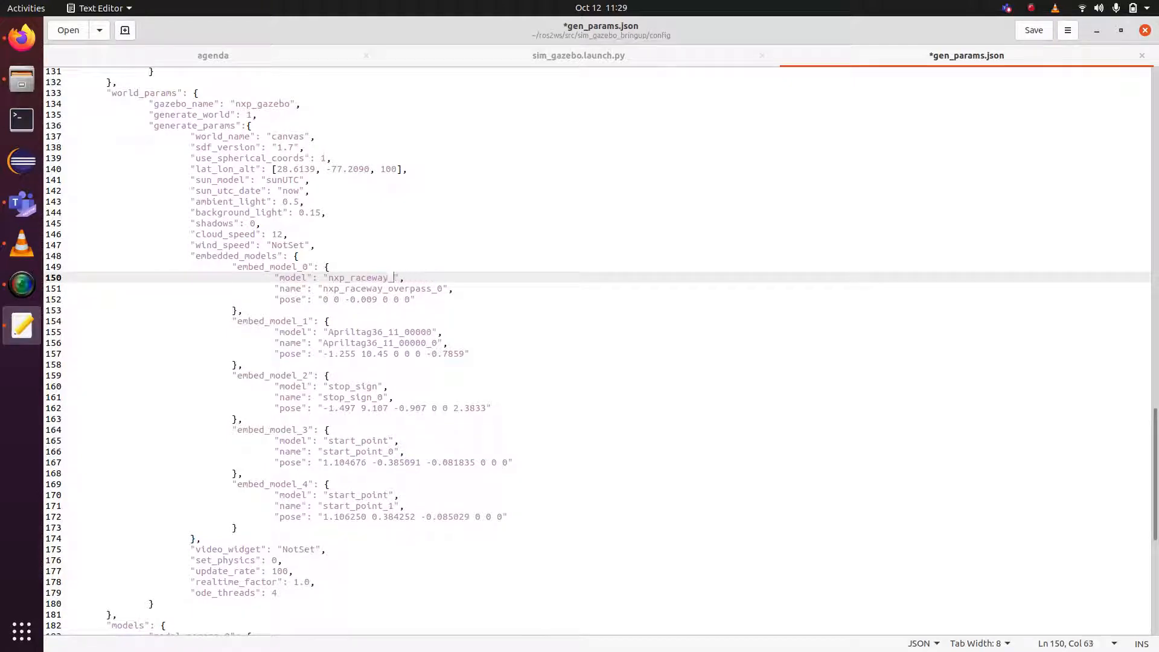
type("overpass")
left_click(22, 118)
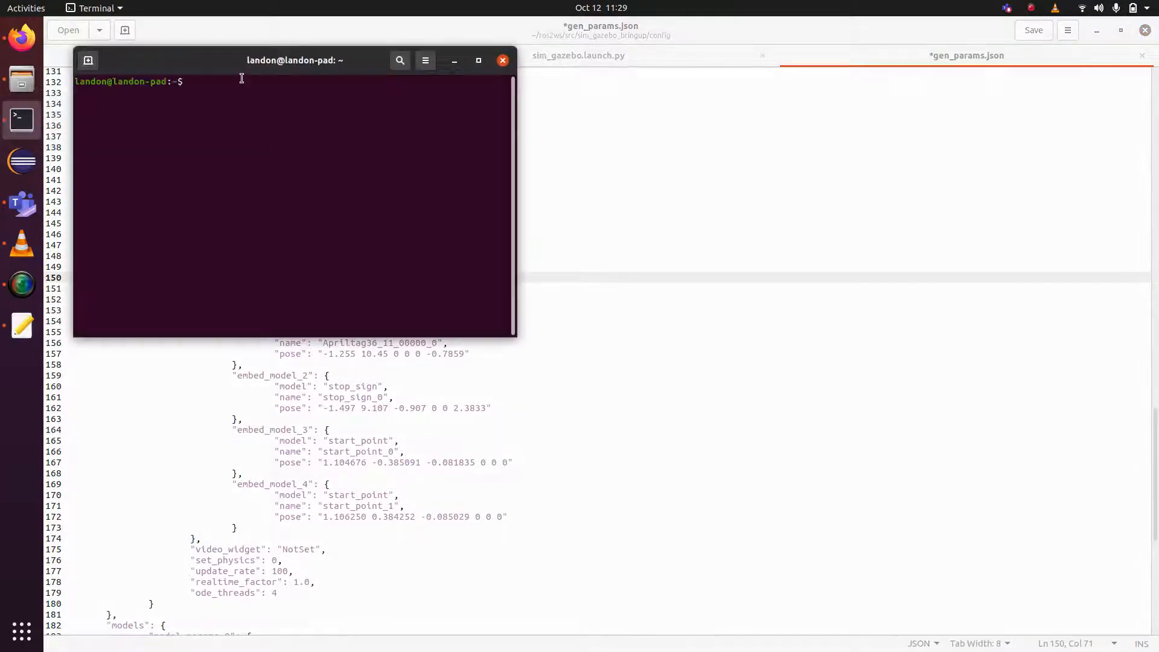
Run ros2 launch sim_gazebo_bringup sim_gazebo.launch.py in the terminal.
left_click_drag(214, 61, 763, 216)
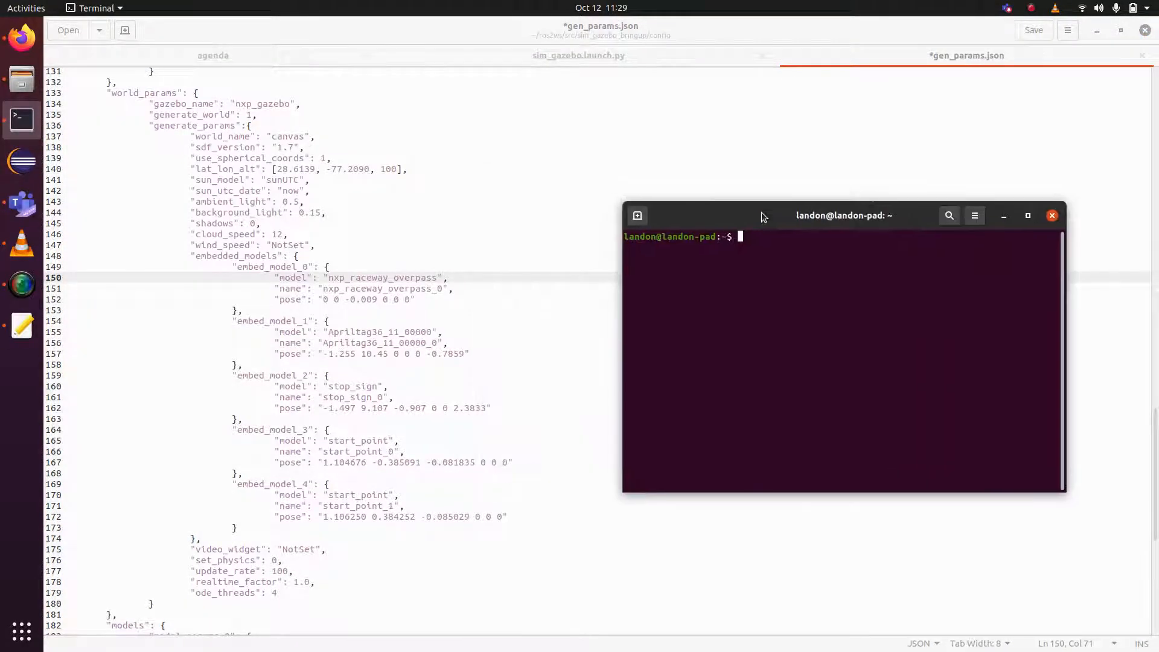
type("ros2 launch sim")
key("Tab")
type("sim")
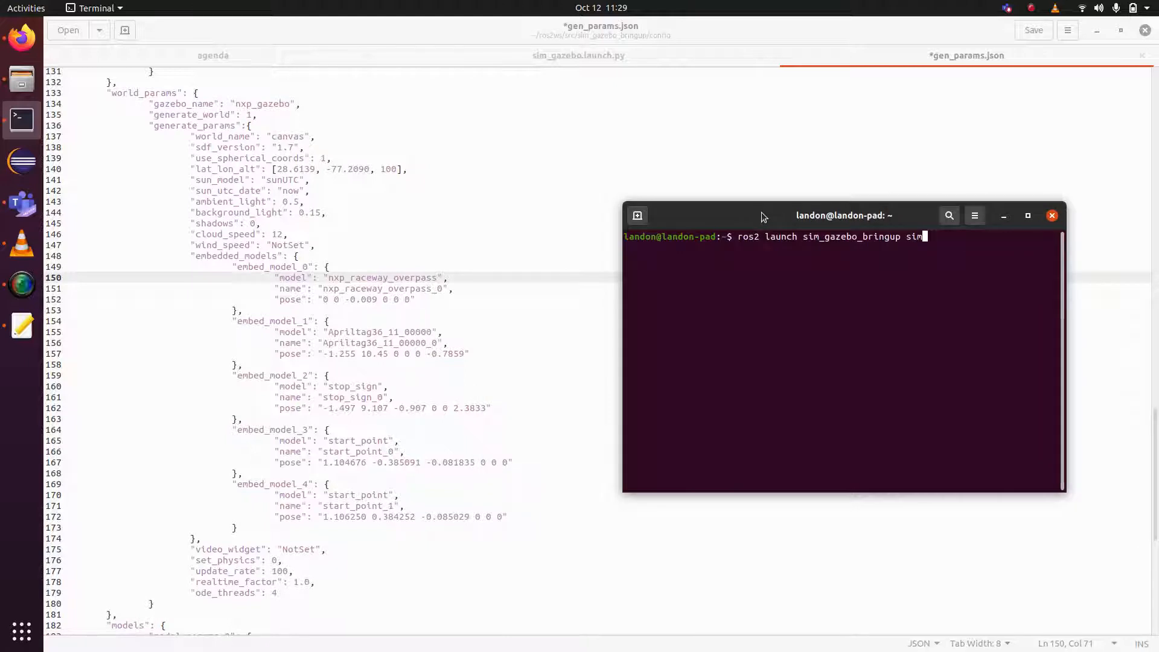
key("Tab")
key("Return")
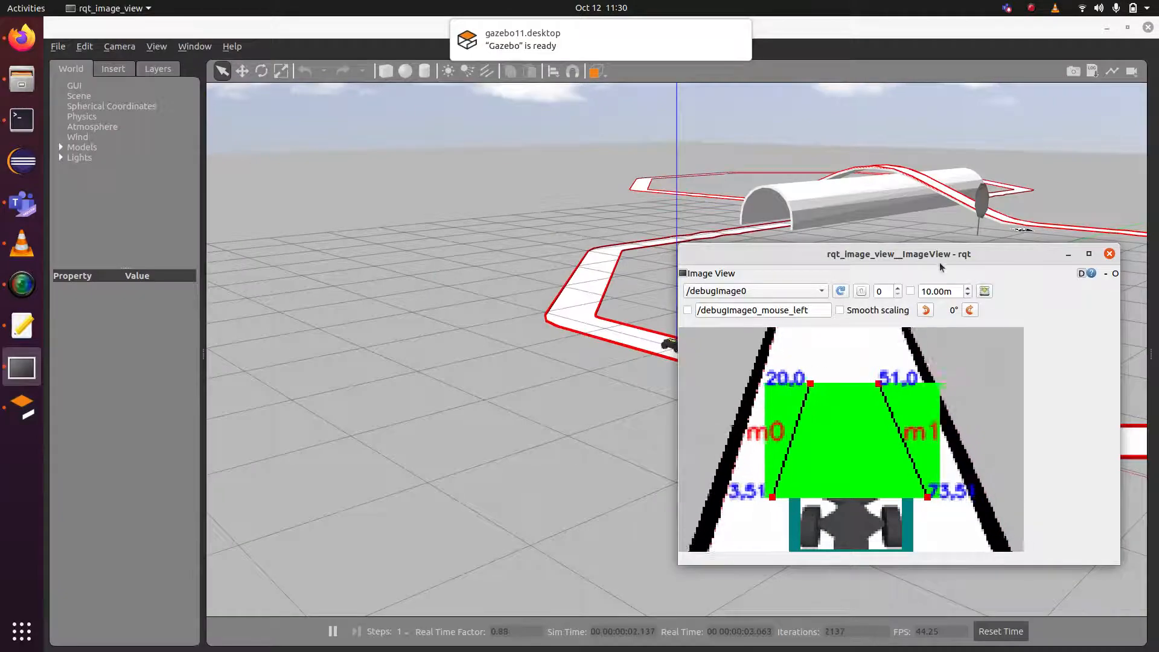
Move the camera image viewer aside and zoom and pan Gazebo around the track, tunnel and stop sign.
left_click_drag(939, 265, 366, 298)
left_click_drag(910, 436, 657, 451)
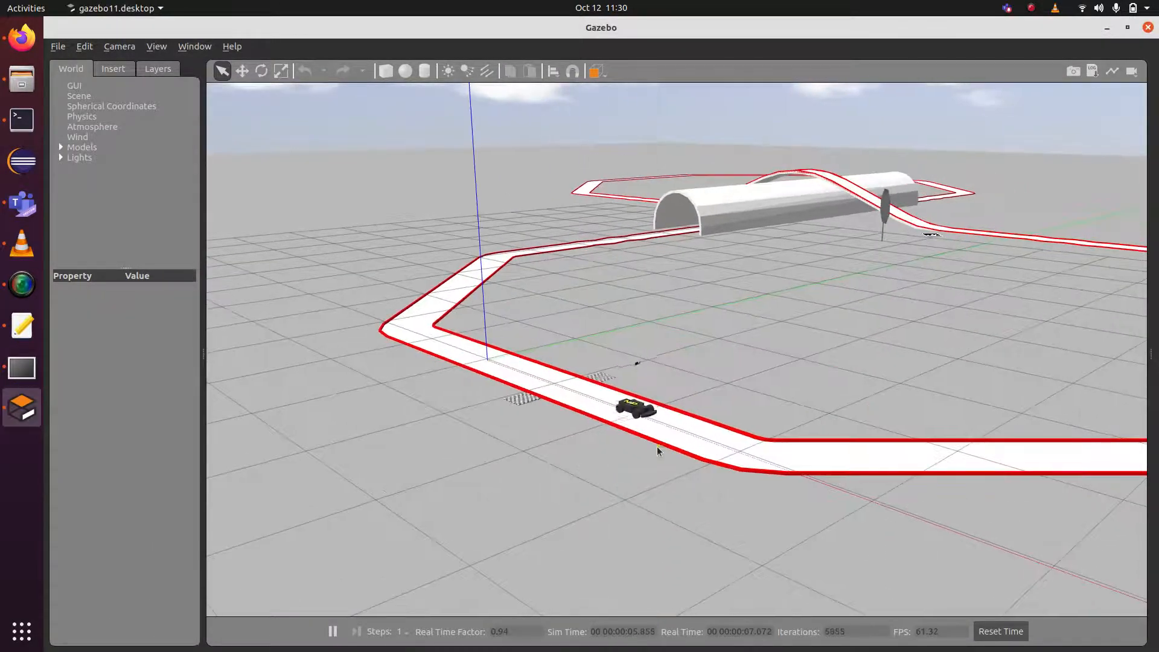
scroll(810, 342, "down", 5)
scroll(810, 342, "up", 3)
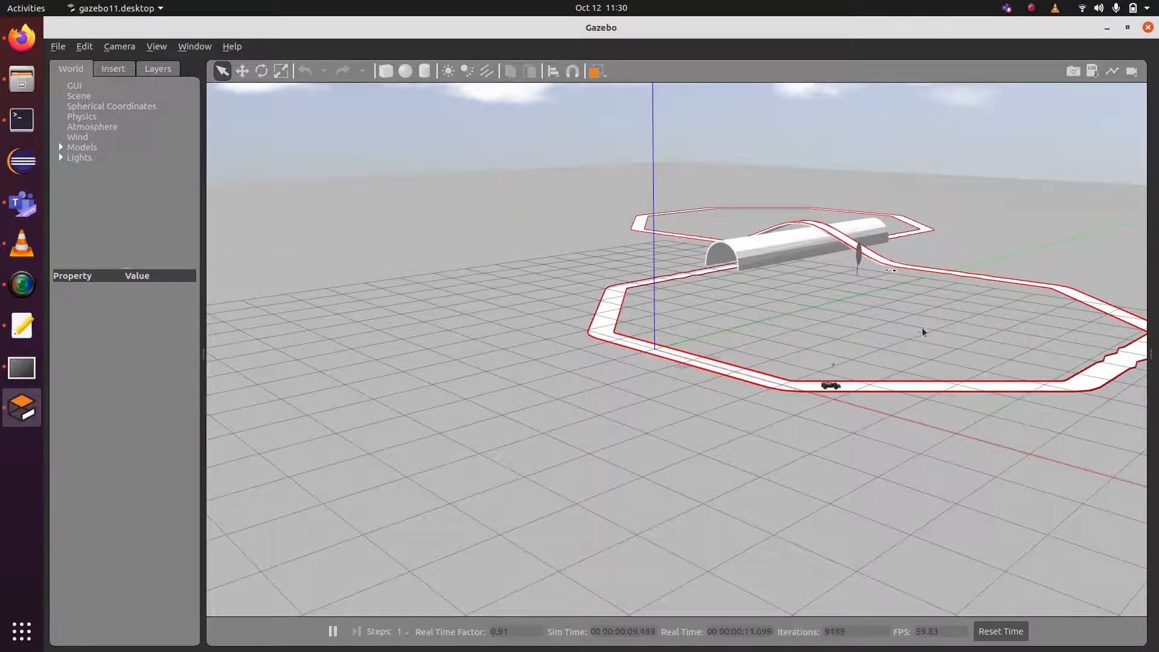
left_click_drag(921, 327, 671, 330)
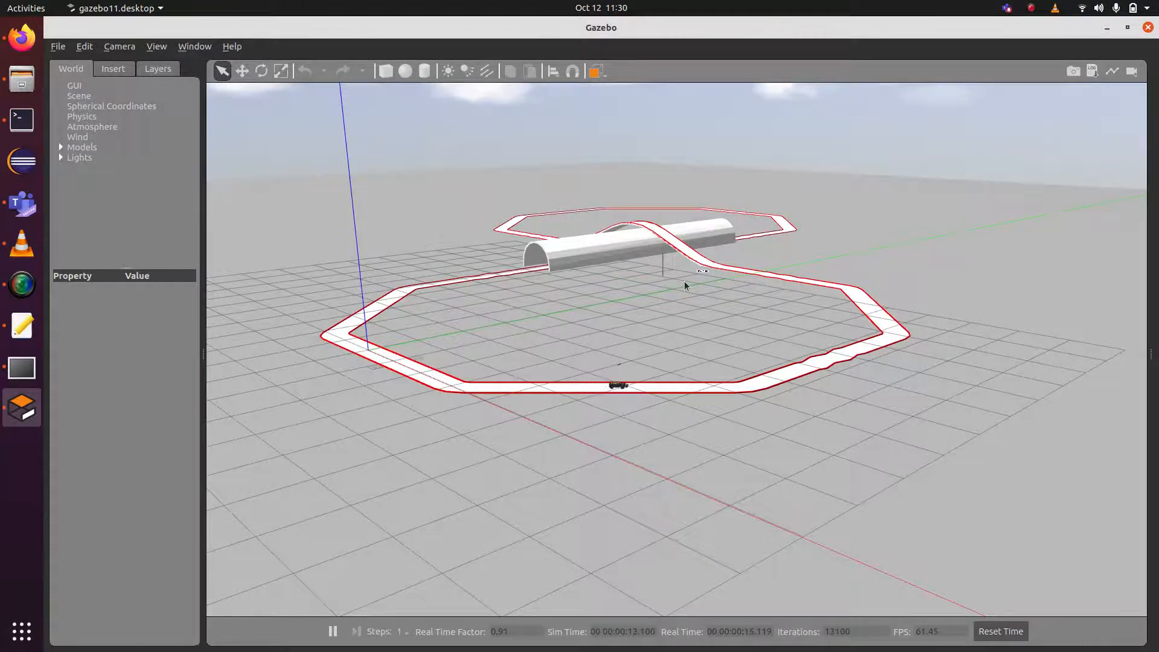
scroll(683, 280, "up", 5)
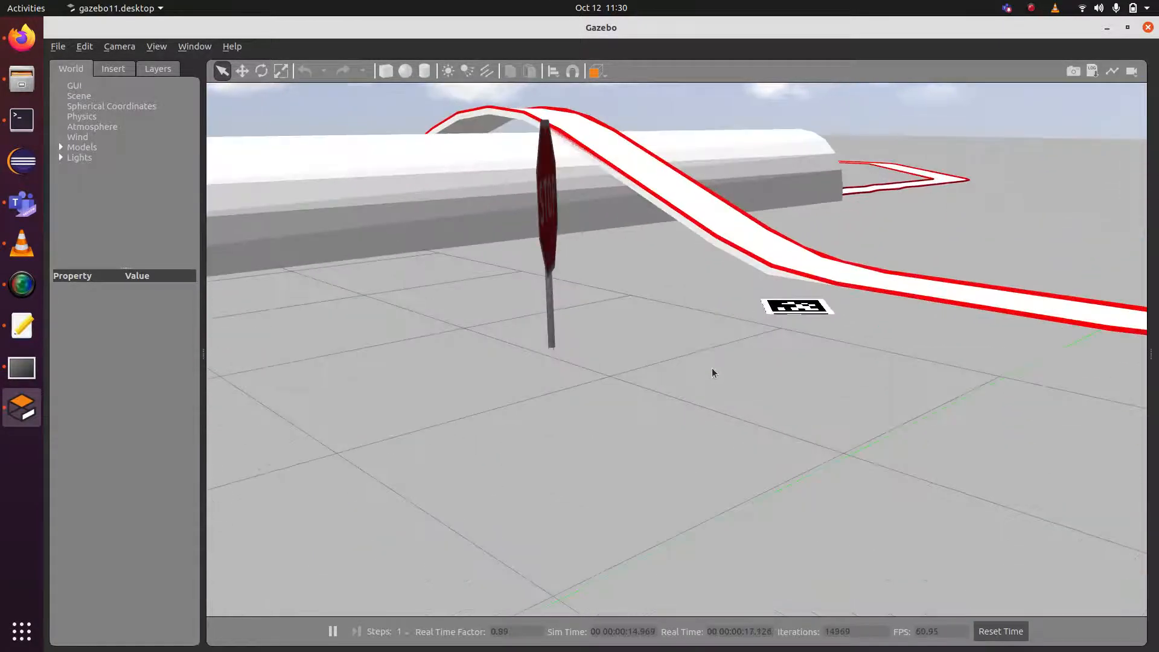
left_click_drag(712, 372, 631, 529)
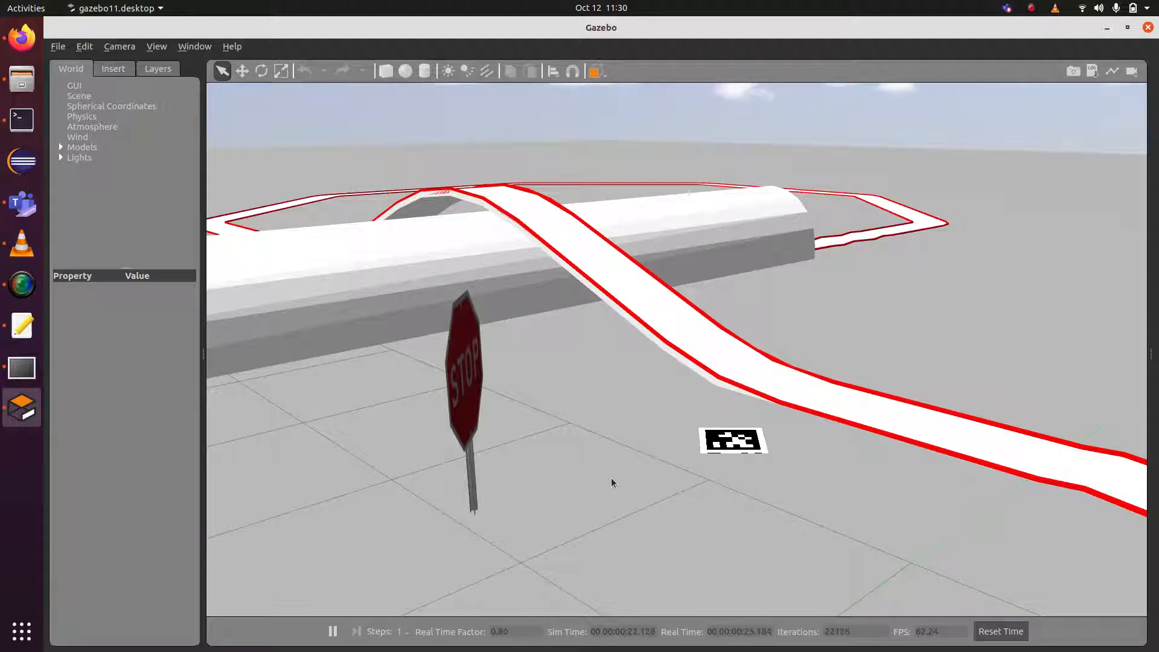
scroll(594, 535, "down", 5)
left_click_drag(594, 535, 649, 439)
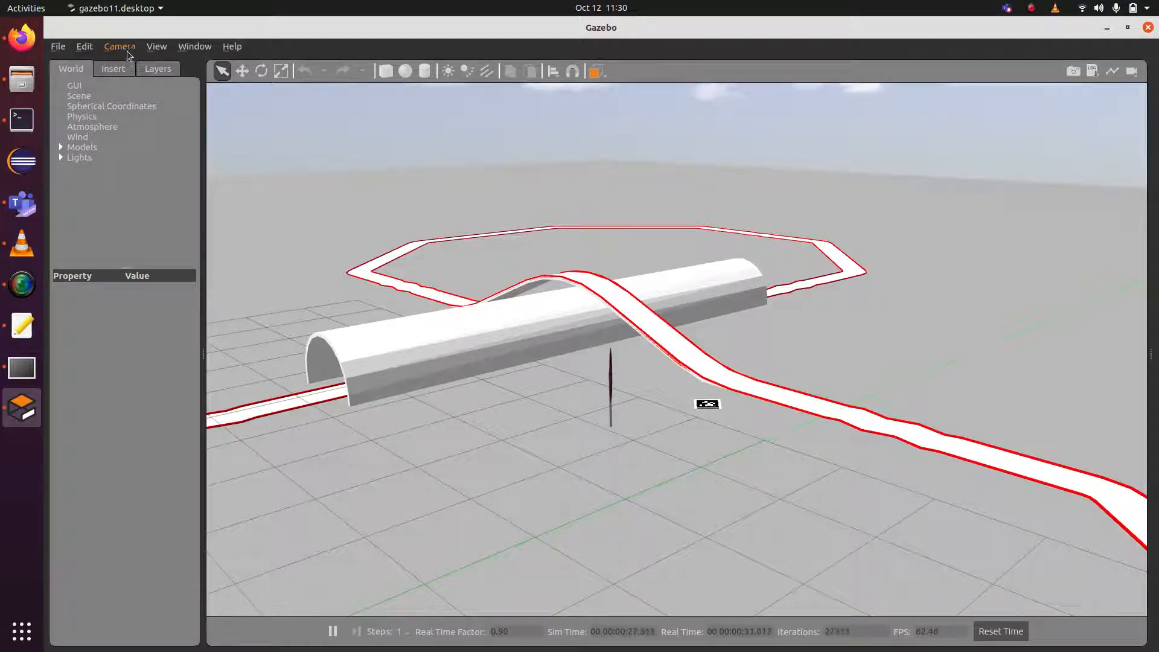
Insert a Mars Rover model beside the track.
left_click(112, 74)
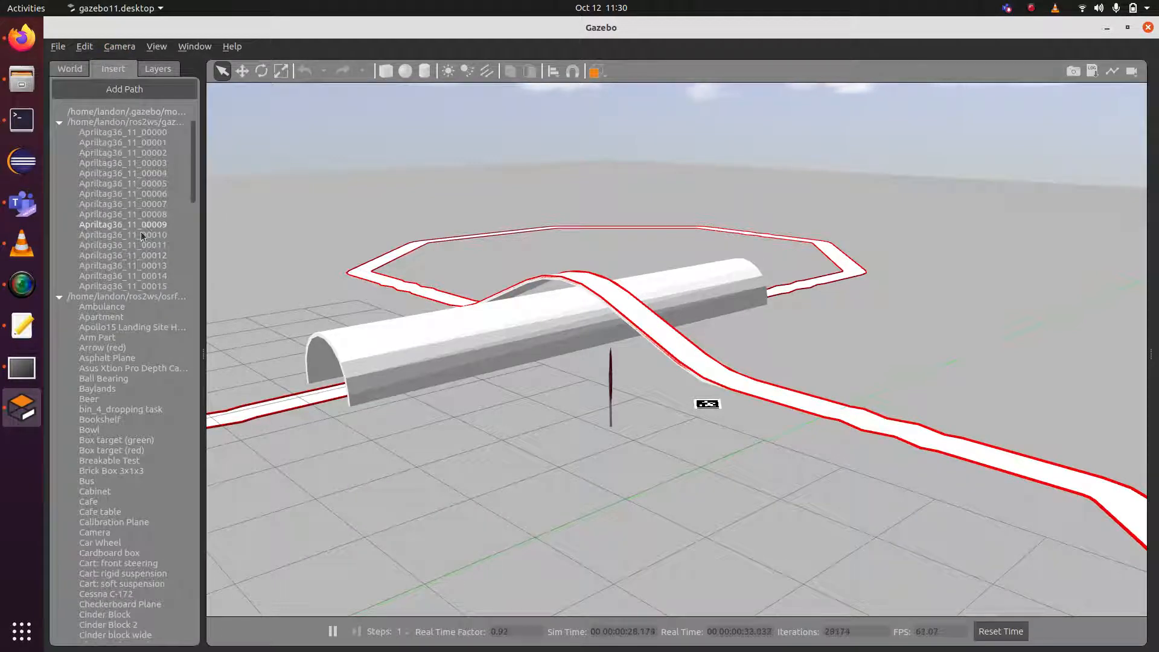
scroll(142, 422, "down", 20)
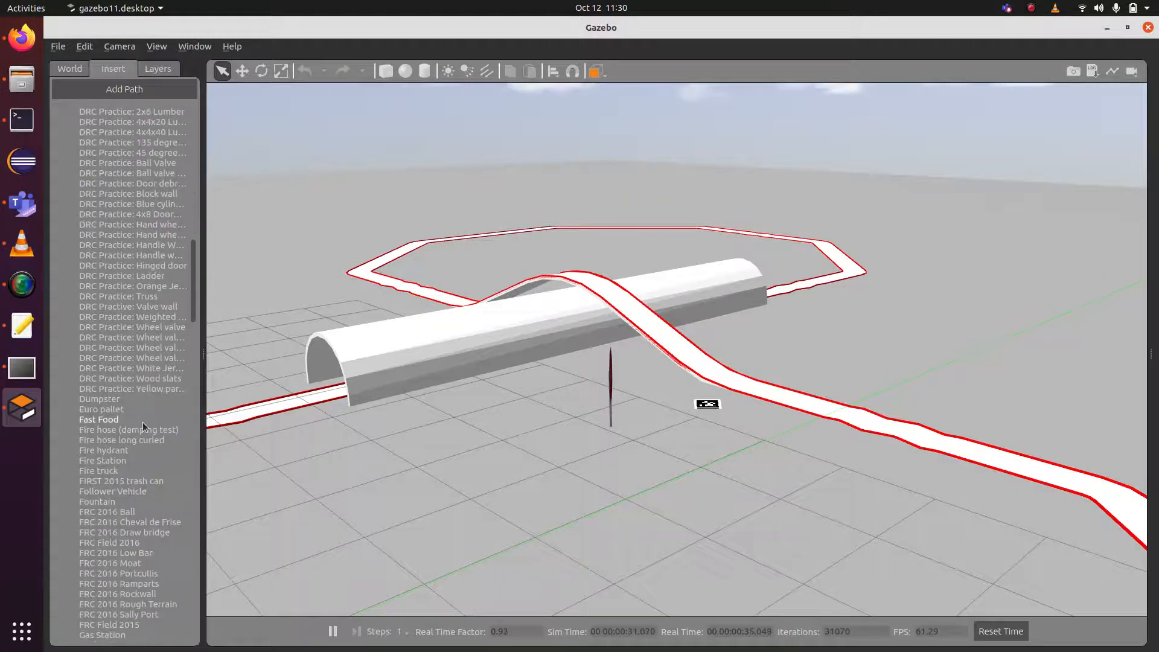
scroll(143, 422, "down", 20)
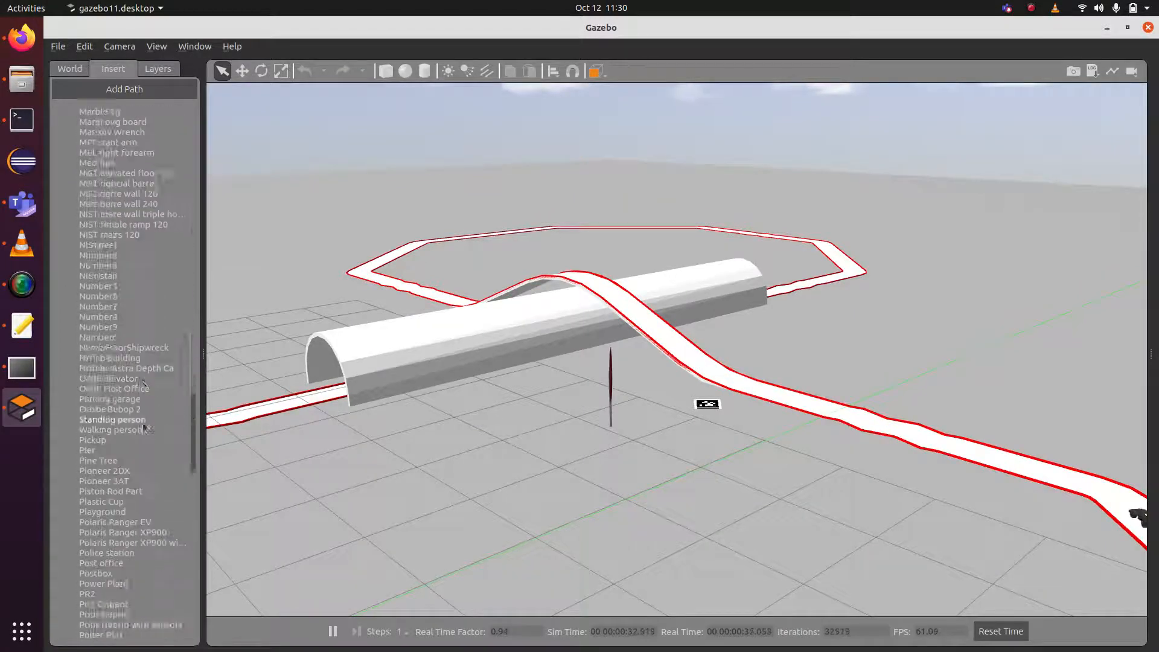
scroll(142, 422, "up", 12)
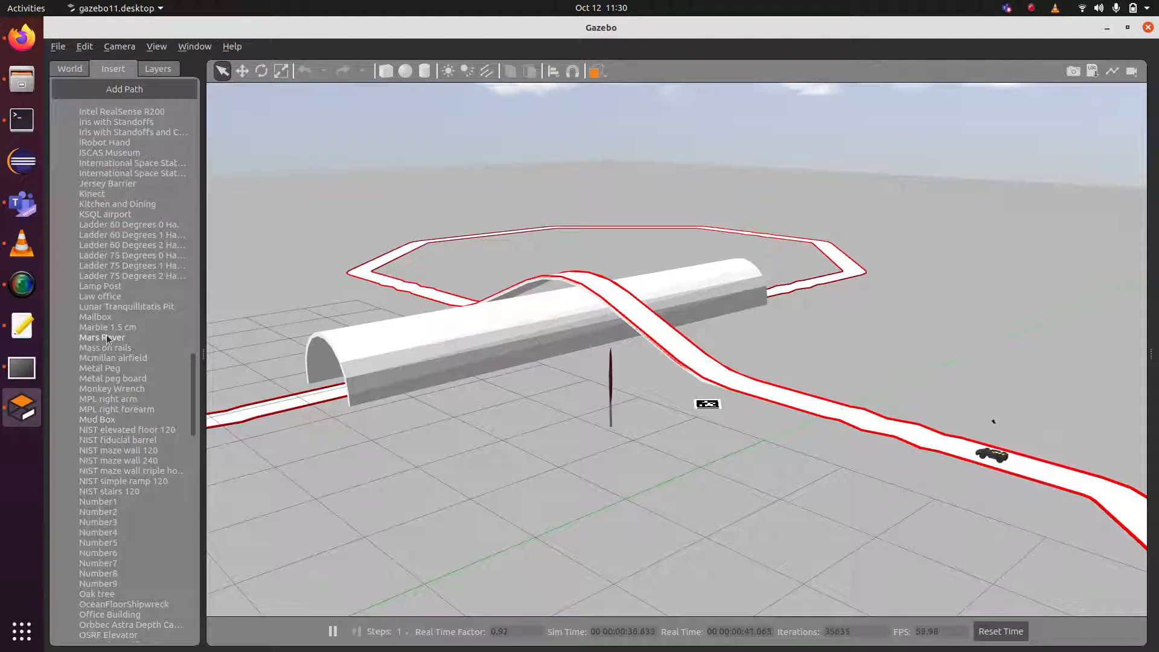
left_click(107, 334)
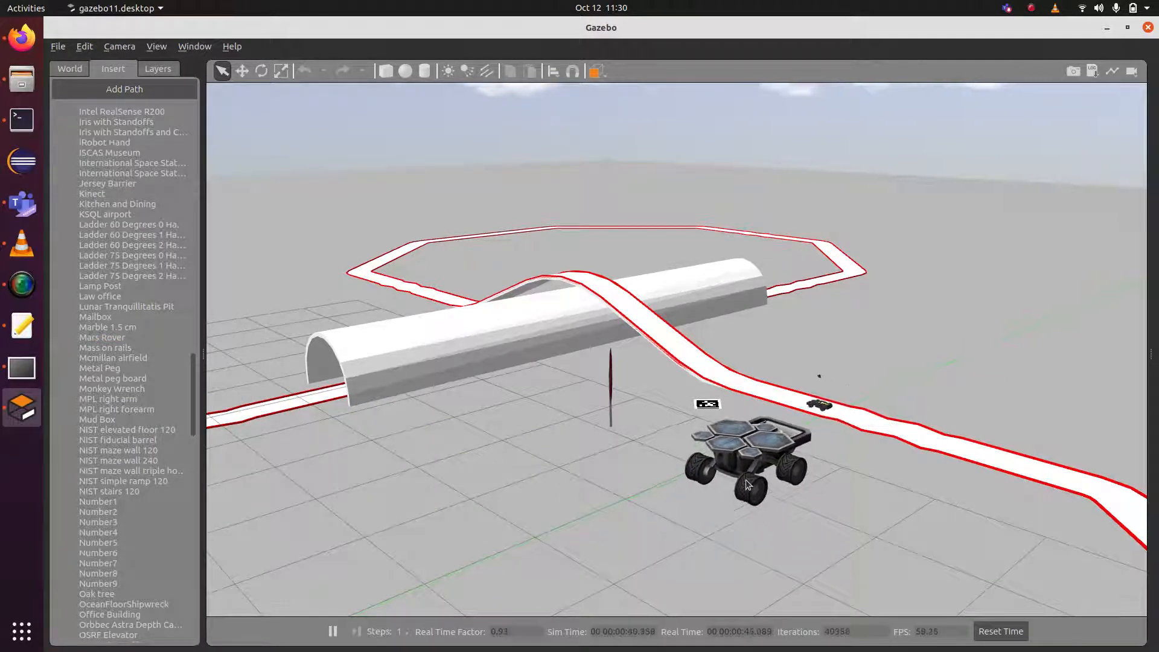
left_click(744, 479)
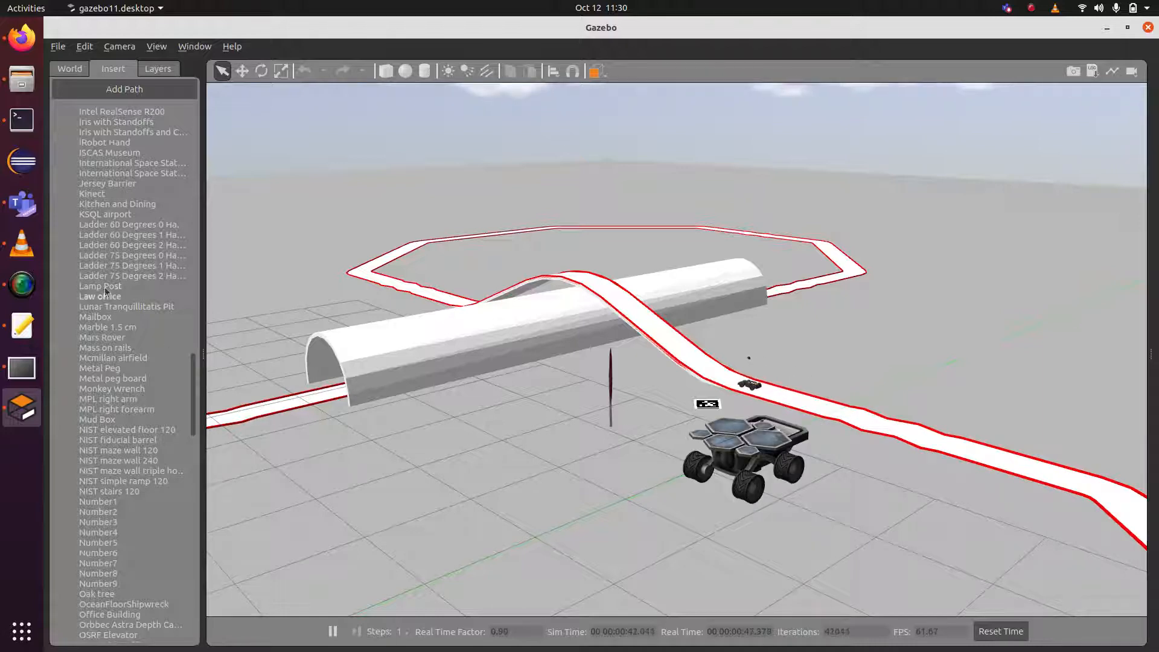
Place a Pine Tree behind the tunnel and an Apriltag36_11_00008 marker on the track.
scroll(101, 345, "down", 12)
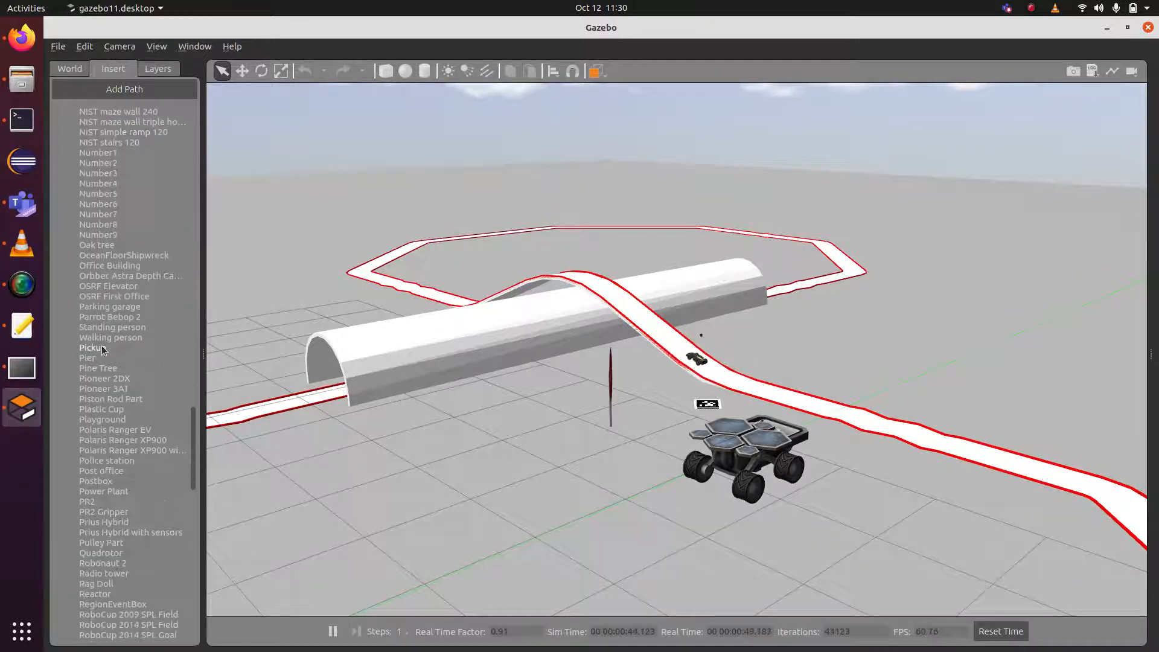
left_click(102, 358)
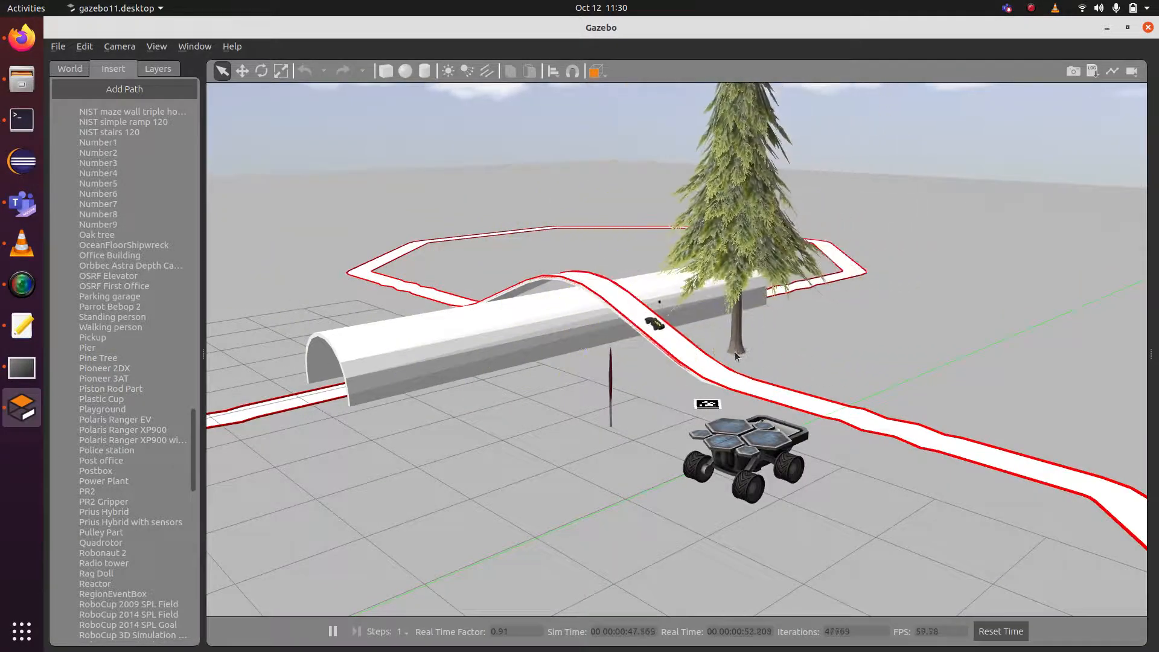
left_click(740, 348)
scroll(92, 320, "up", 13)
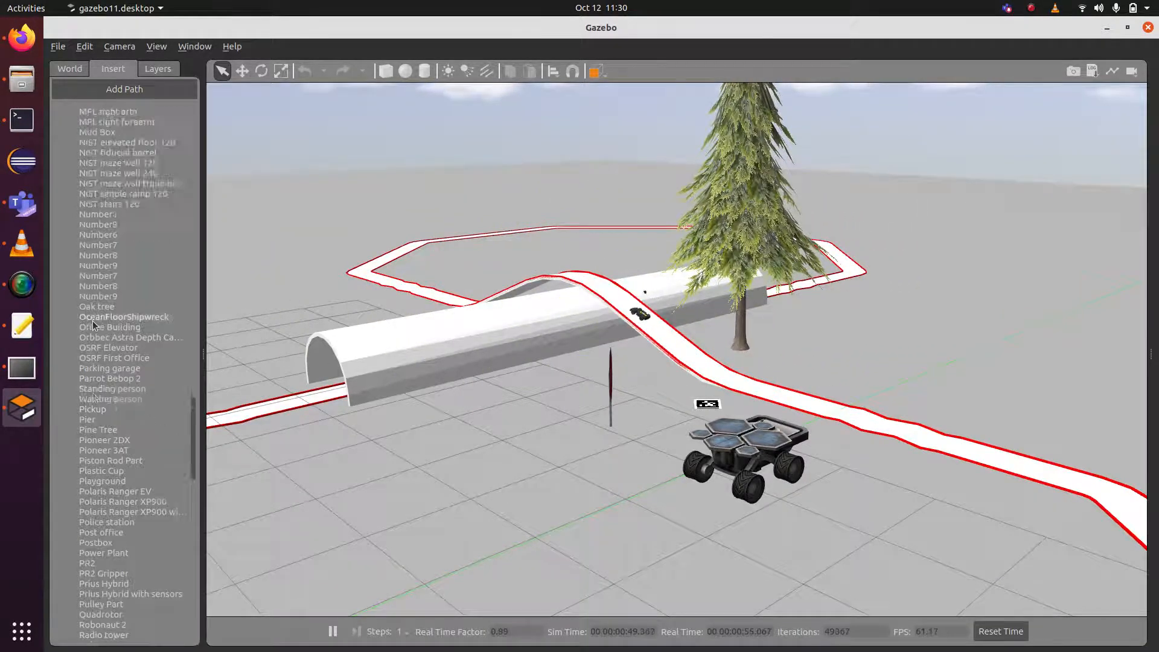
scroll(92, 320, "up", 20)
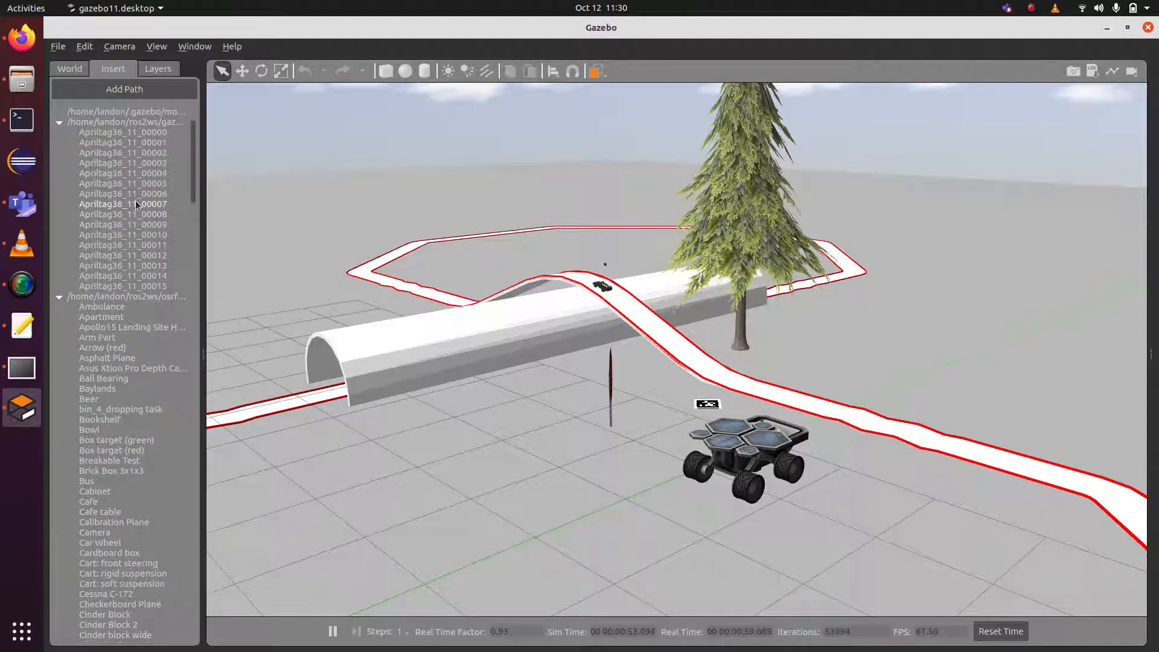
left_click(136, 203)
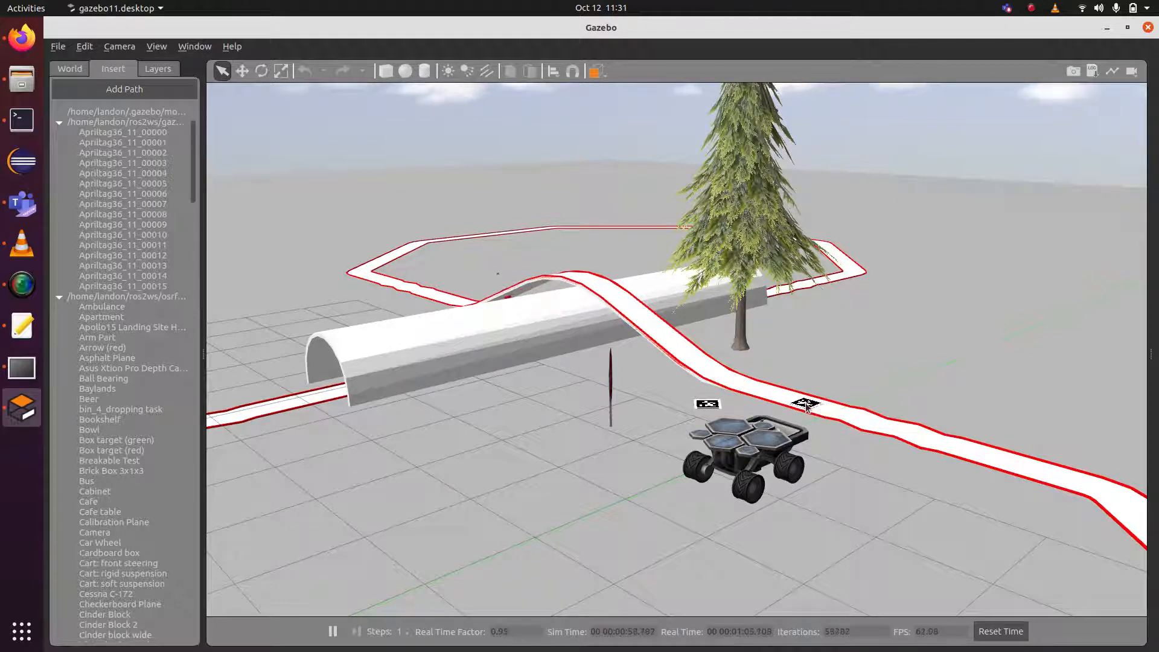
left_click(123, 214)
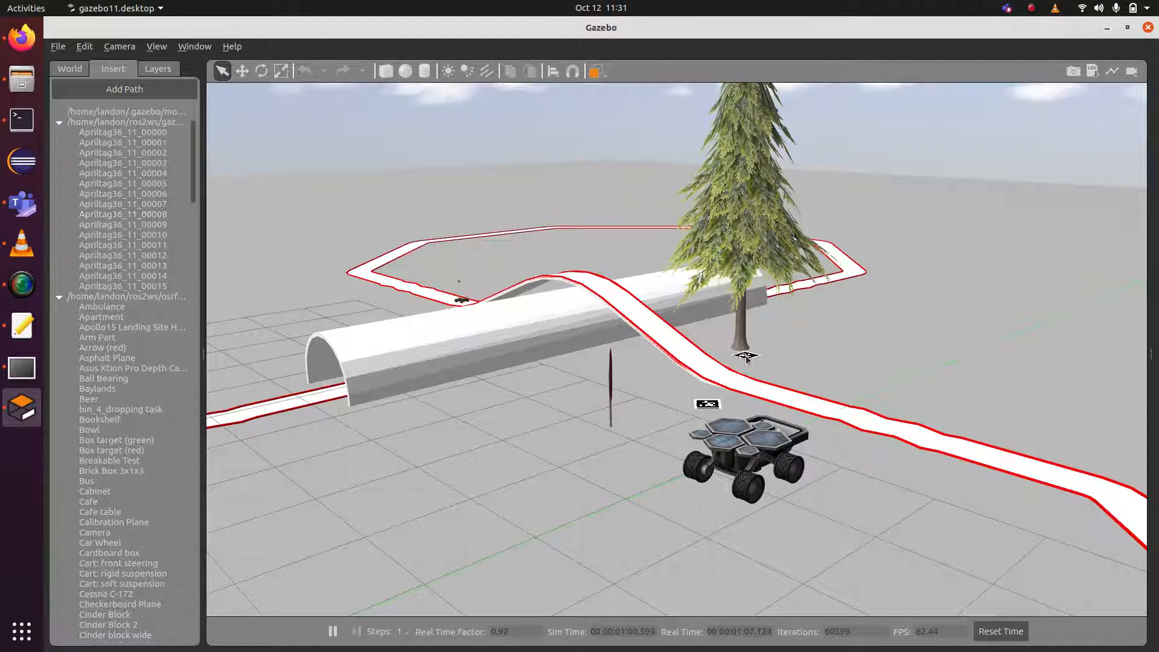
left_click(807, 406)
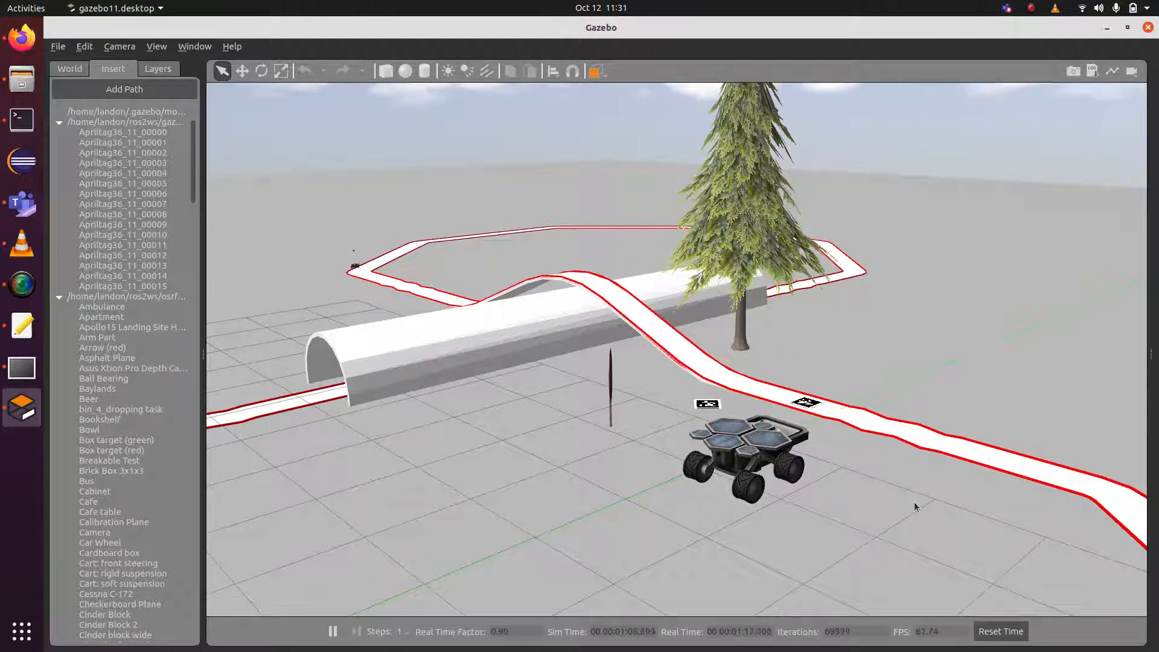
Select the mars_rover and show its pose: x 0.475301, y 9.119770, other values 0.
left_click(63, 71)
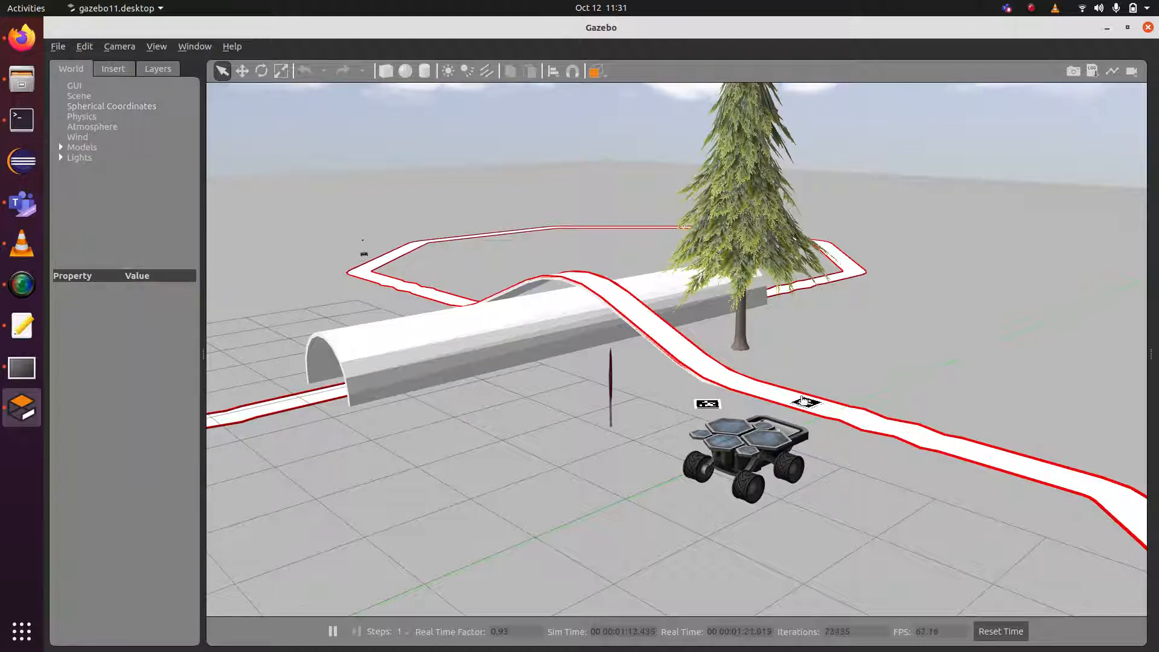
left_click(742, 460)
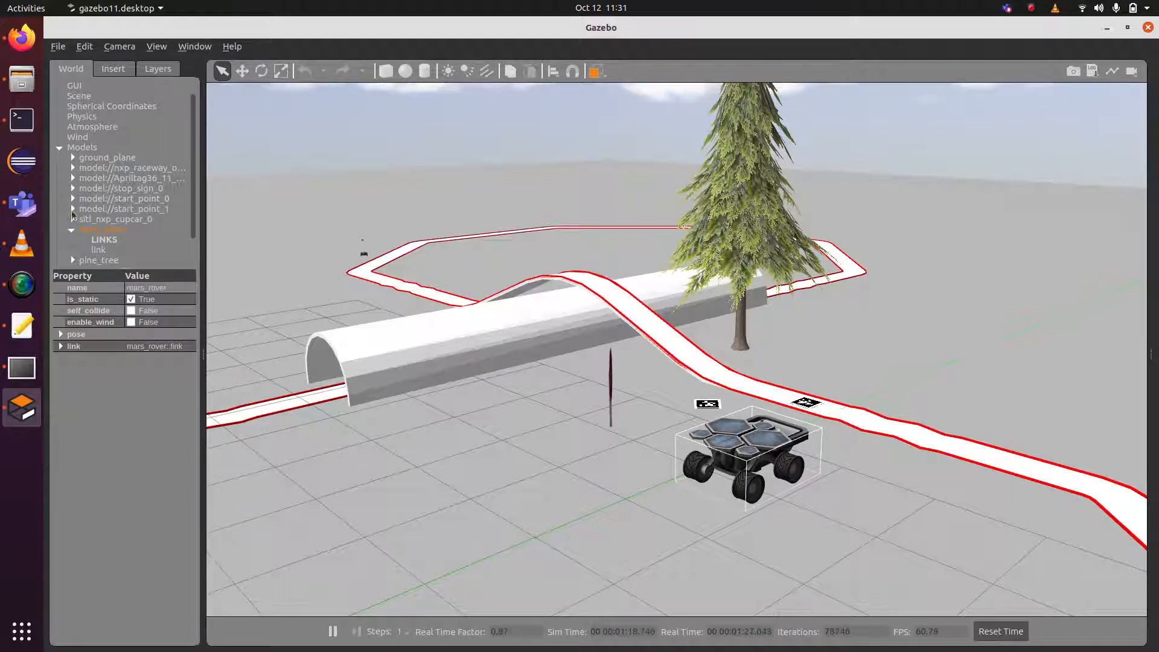
scroll(99, 236, "down", 1)
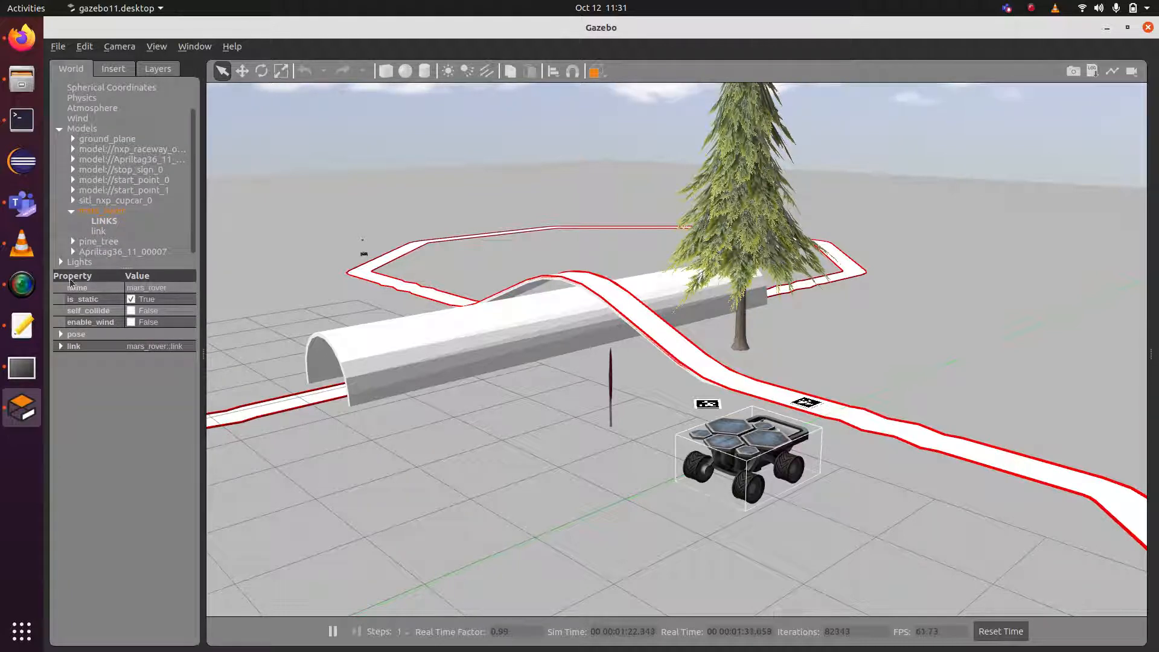
left_click(61, 335)
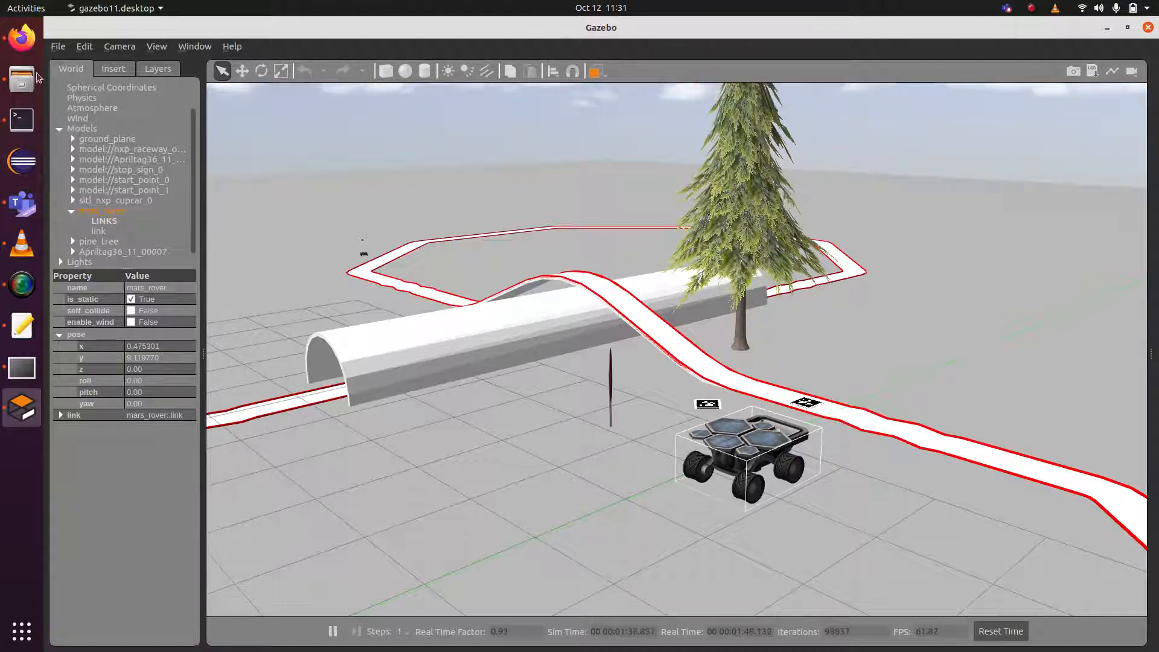
left_click(24, 328)
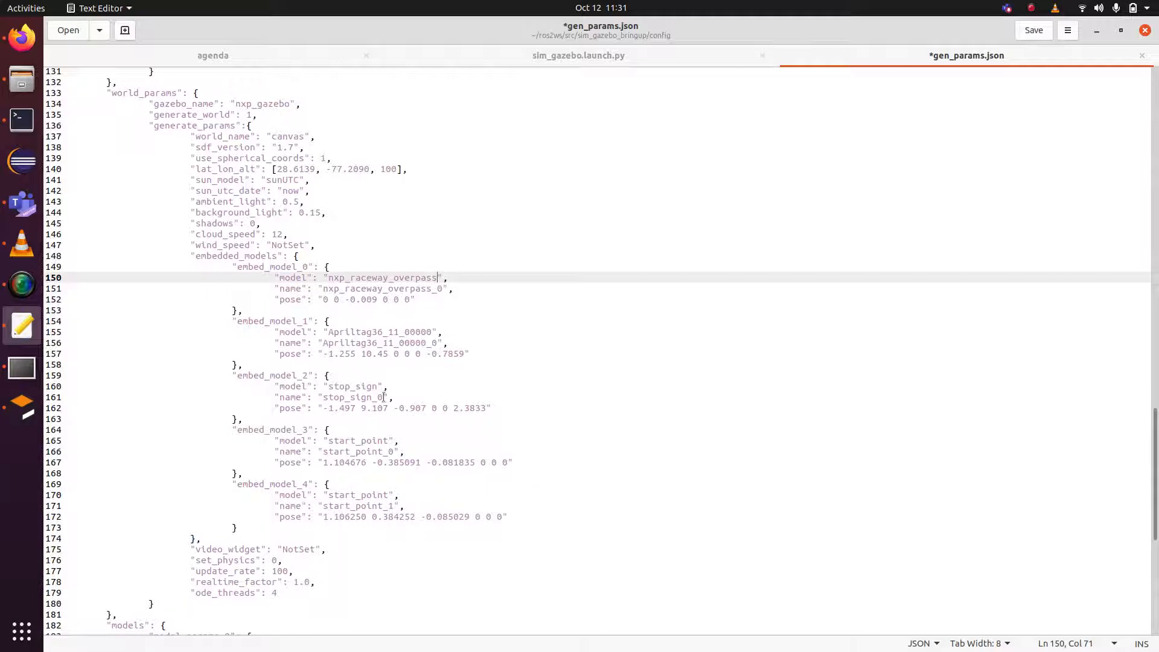
Change embed_model_2's model on line 160 from stop_sign to mars_rover.
left_click(377, 386)
key("BackSpace")
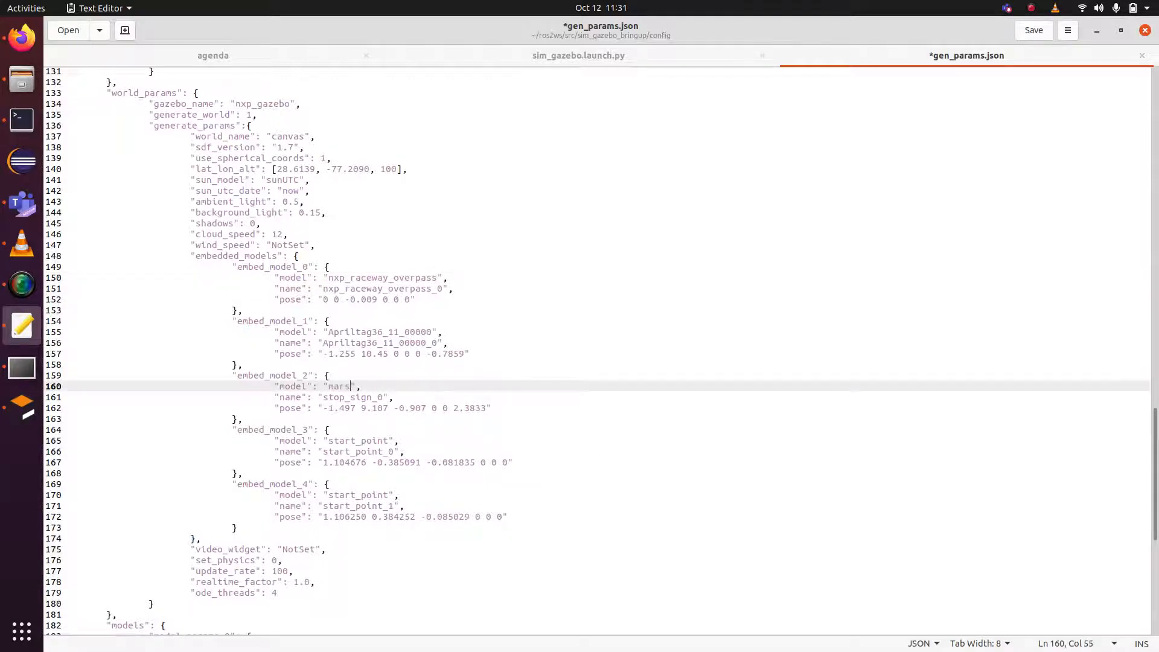
type("mars_rover")
left_click(22, 407)
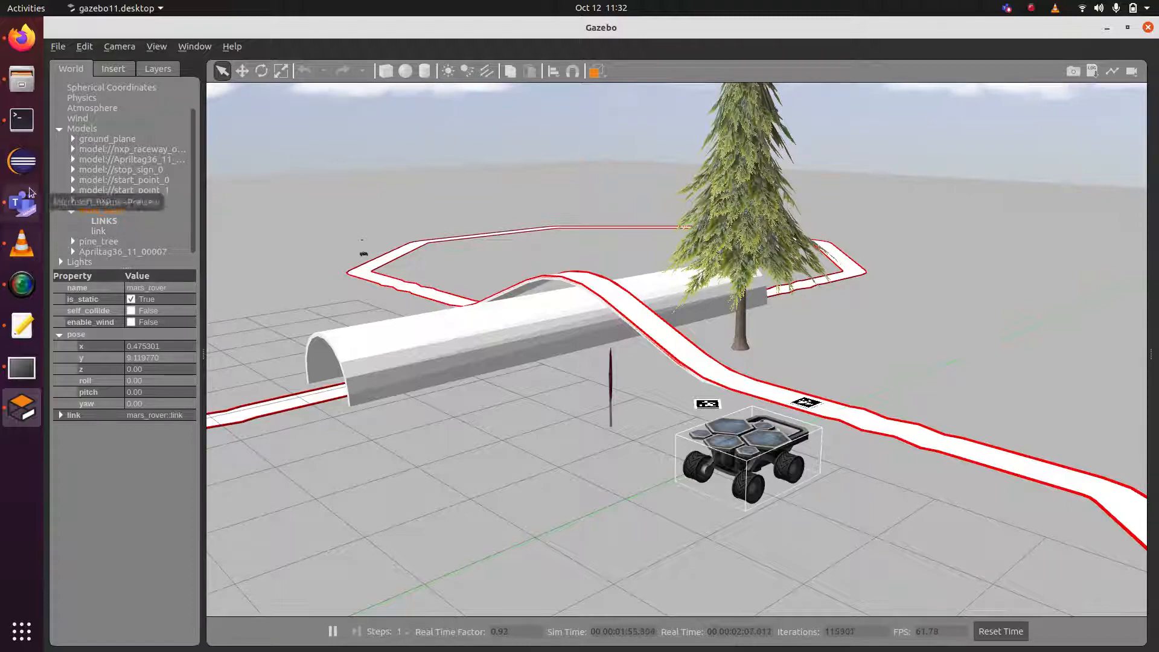
left_click(29, 333)
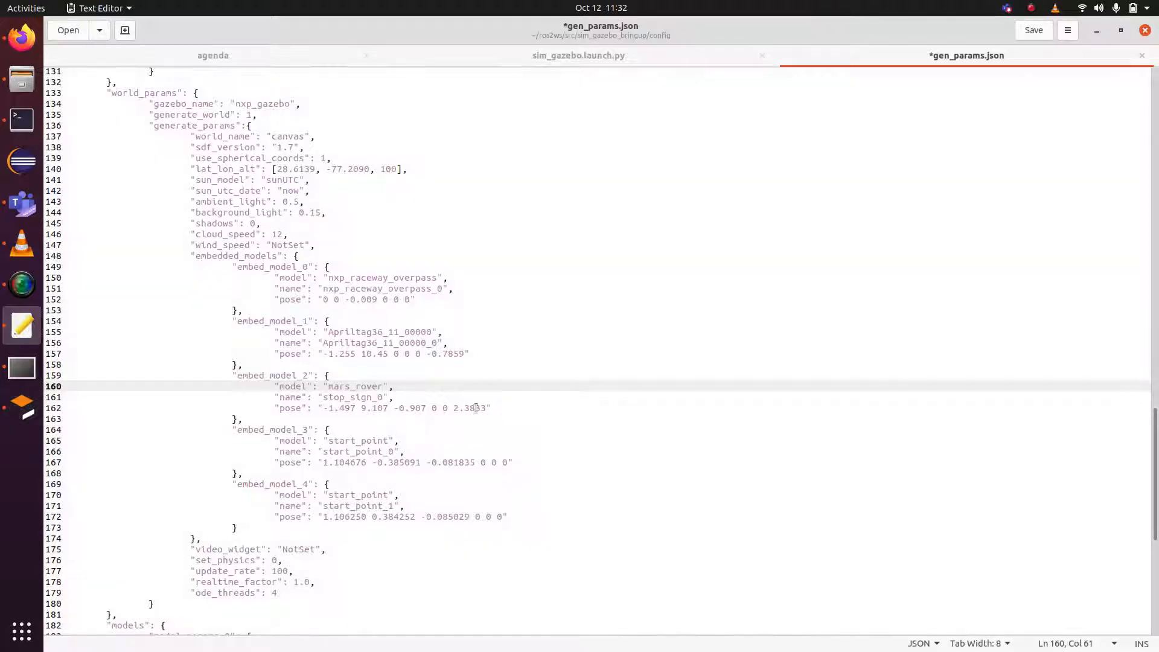
Rename embed_model_2 on line 161 from stop_sign_0 to mars_rover_0.
left_click(370, 398)
key("BackSpace")
key("BackSpace")
key("BackSpace")
key("BackSpace")
key("BackSpace")
key("BackSpace")
key("BackSpace")
key("BackSpace")
key("BackSpace")
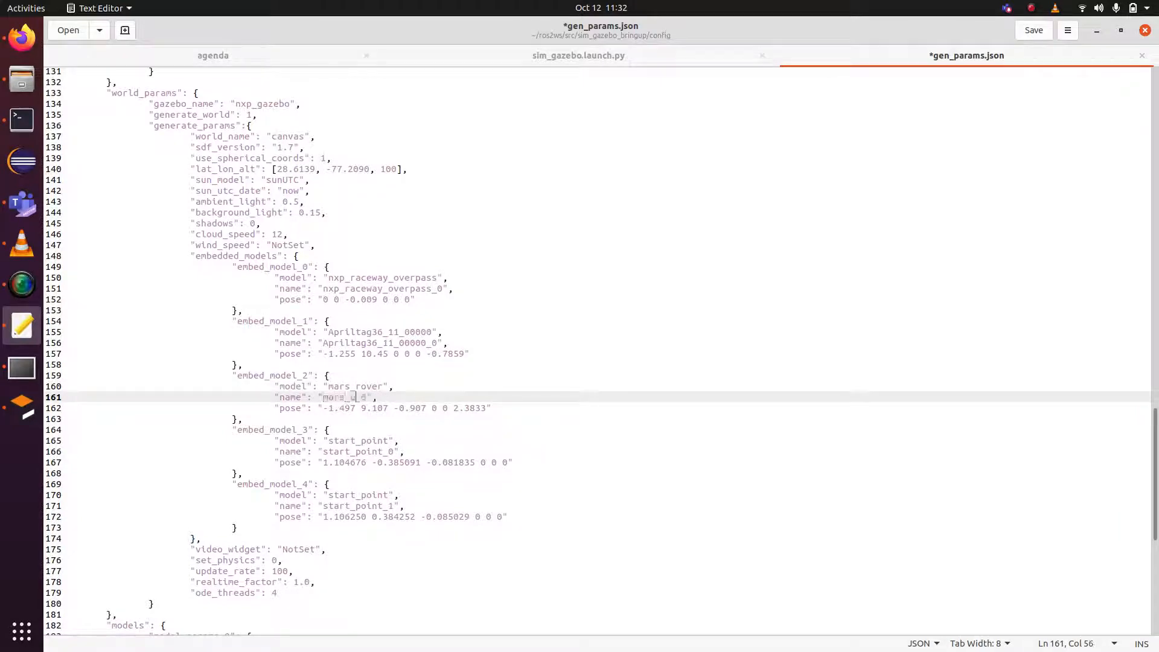
type("mars_rover")
left_click(22, 408)
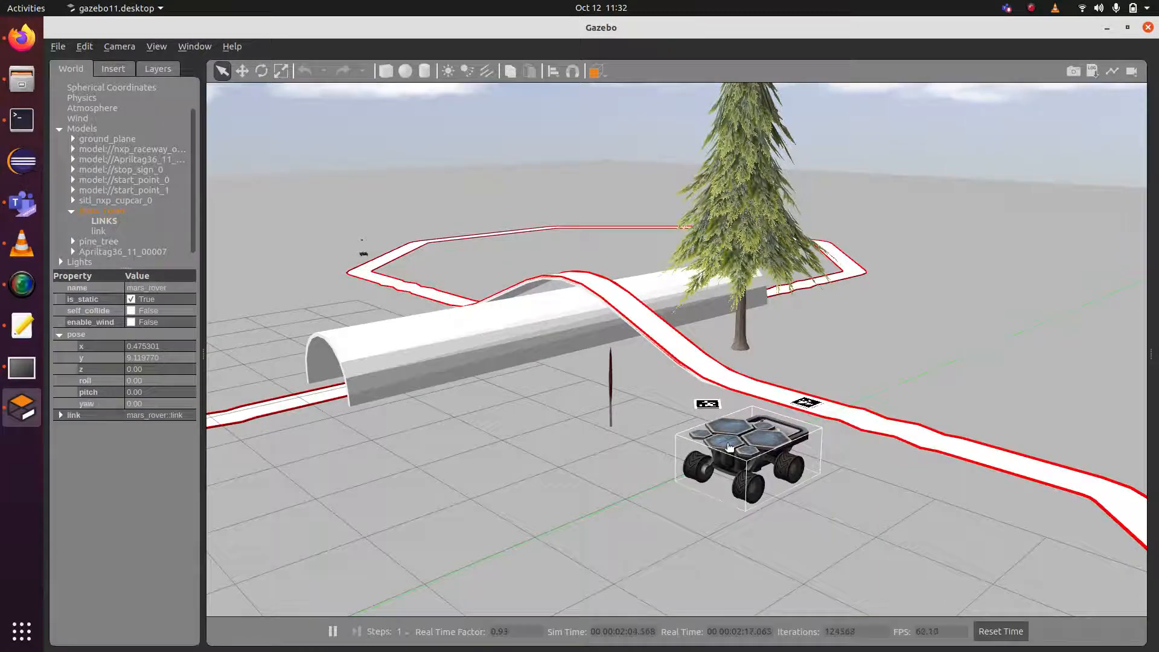
left_click_drag(742, 455, 652, 454)
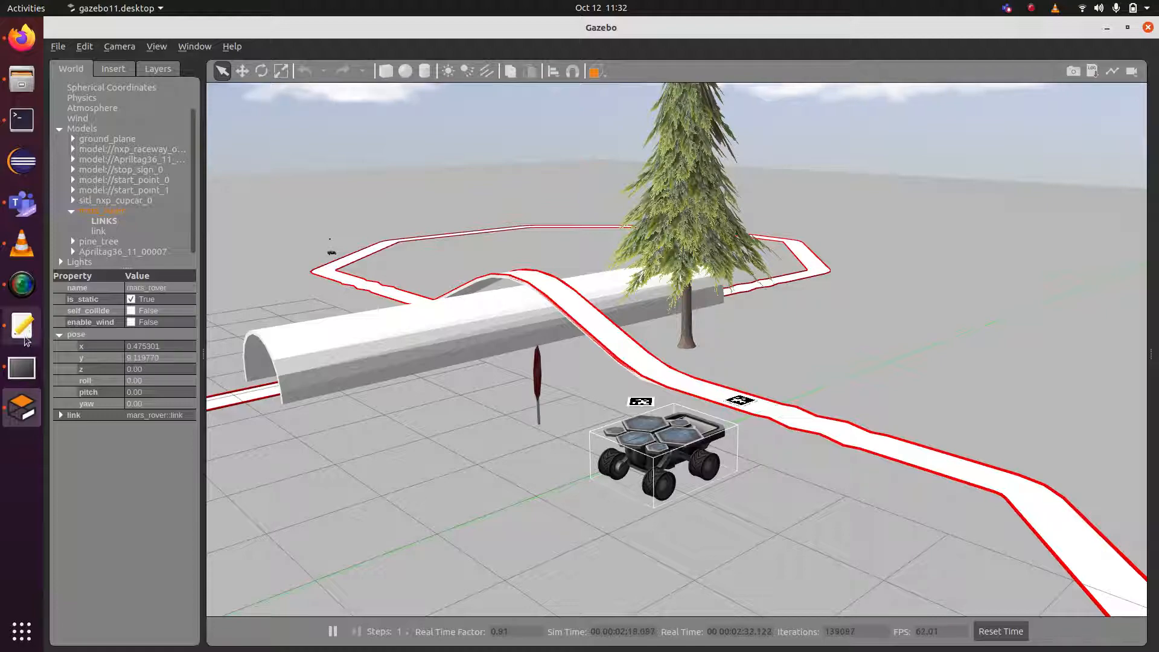
left_click(26, 338)
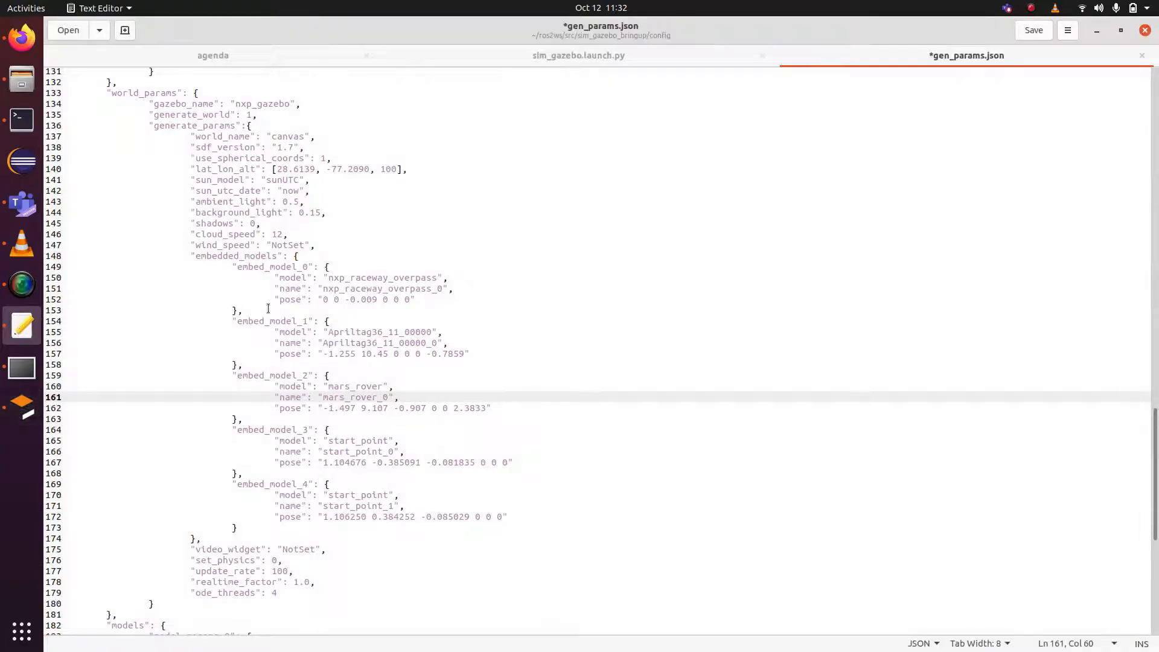
Change the mars_rover pose on line 162 to '0.5 9.1 0 0 0 0' and save gen_params.json.
left_click(361, 413)
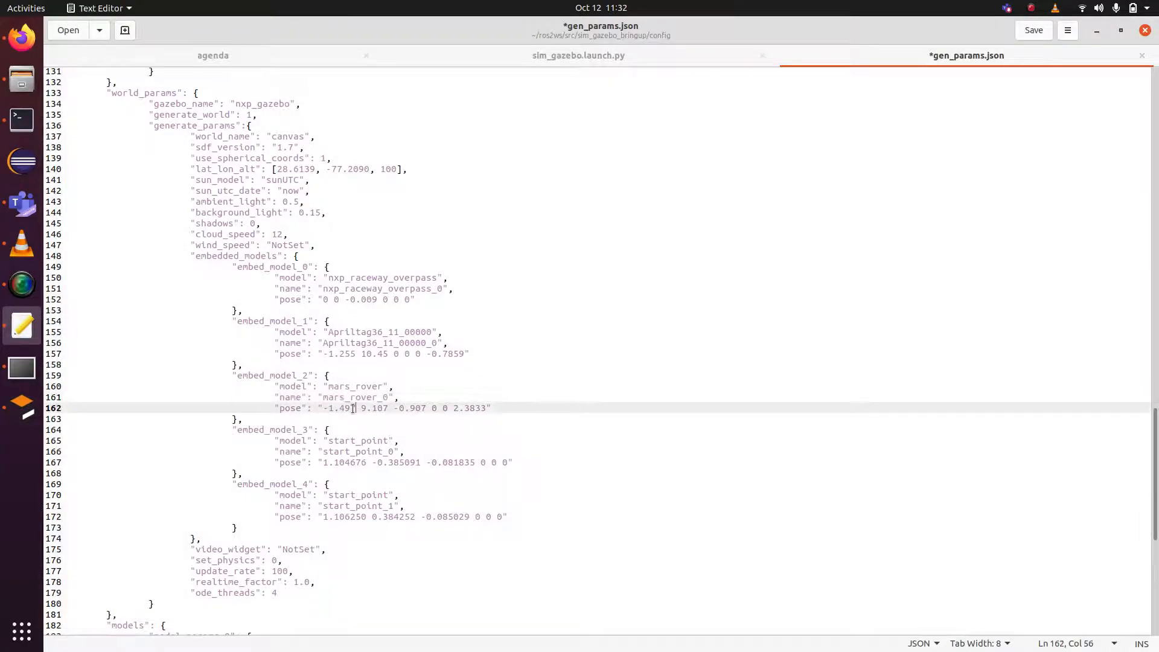
key("BackSpace")
key("BackSpace")
key("BackSpace")
key("BackSpace")
key("BackSpace")
key("BackSpace")
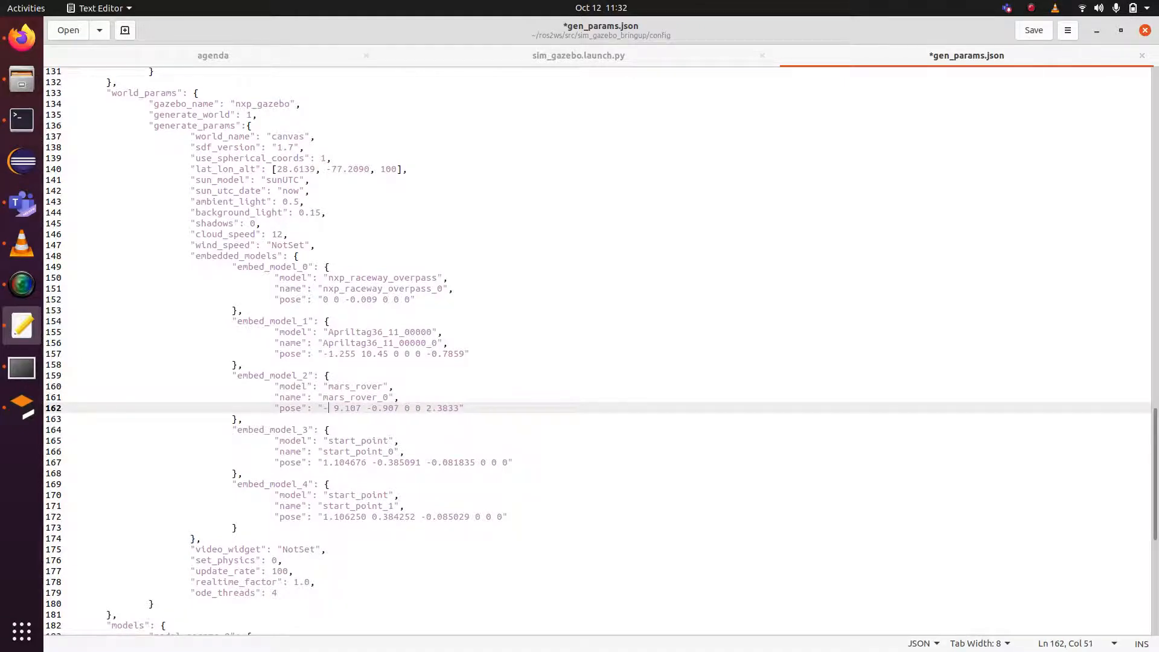
type("0x")
key("BackSpace")
type(".5")
key("BackSpace")
key("BackSpace")
key("BackSpace")
type("1")
key("Right")
key("BackSpace")
key("BackSpace")
key("BackSpace")
key("BackSpace")
key("BackSpace")
key("BackSpace")
type("0")
key("ctrl+s")
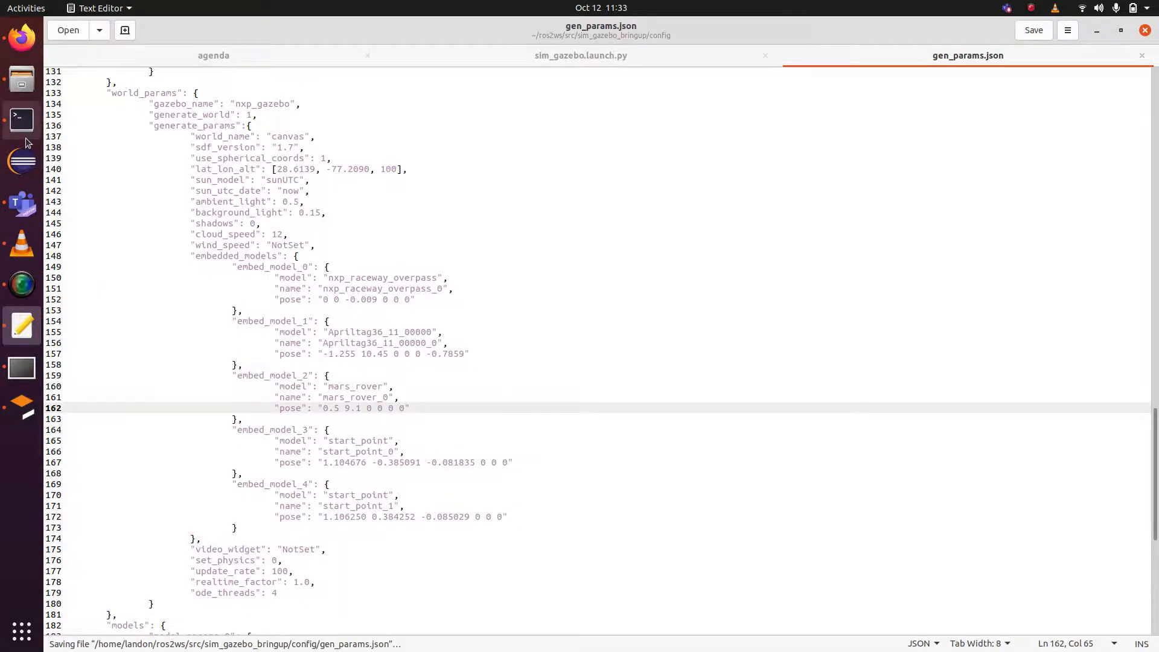
left_click(22, 119)
Stop the running sim_gazebo launch with Ctrl+C and rerun the same launch command.
key("ctrl+c")
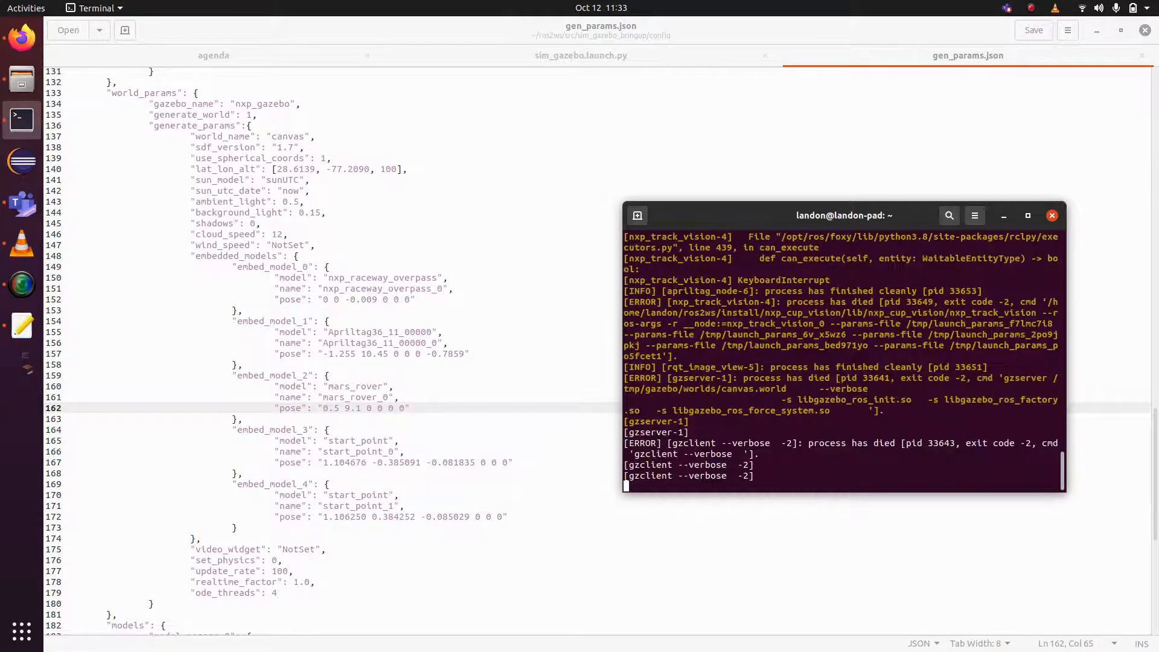
key("Up")
key("Return")
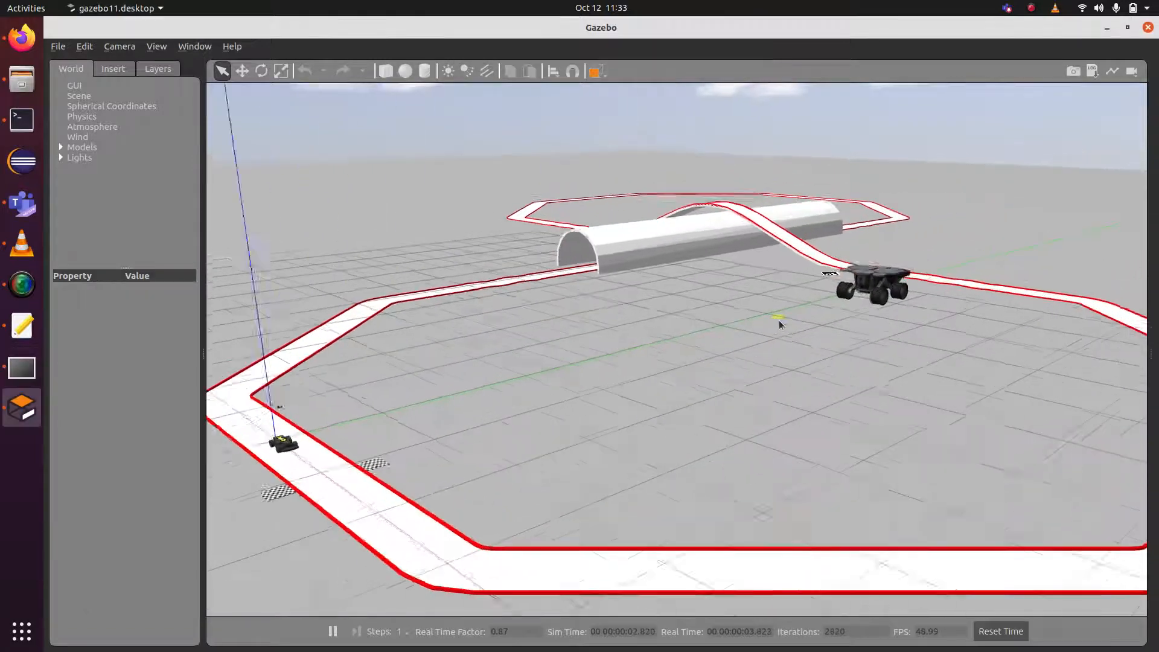
Zoom and pan the 3-D view to inspect the Mars Rover beside the overpass track.
scroll(766, 324, "up", 6)
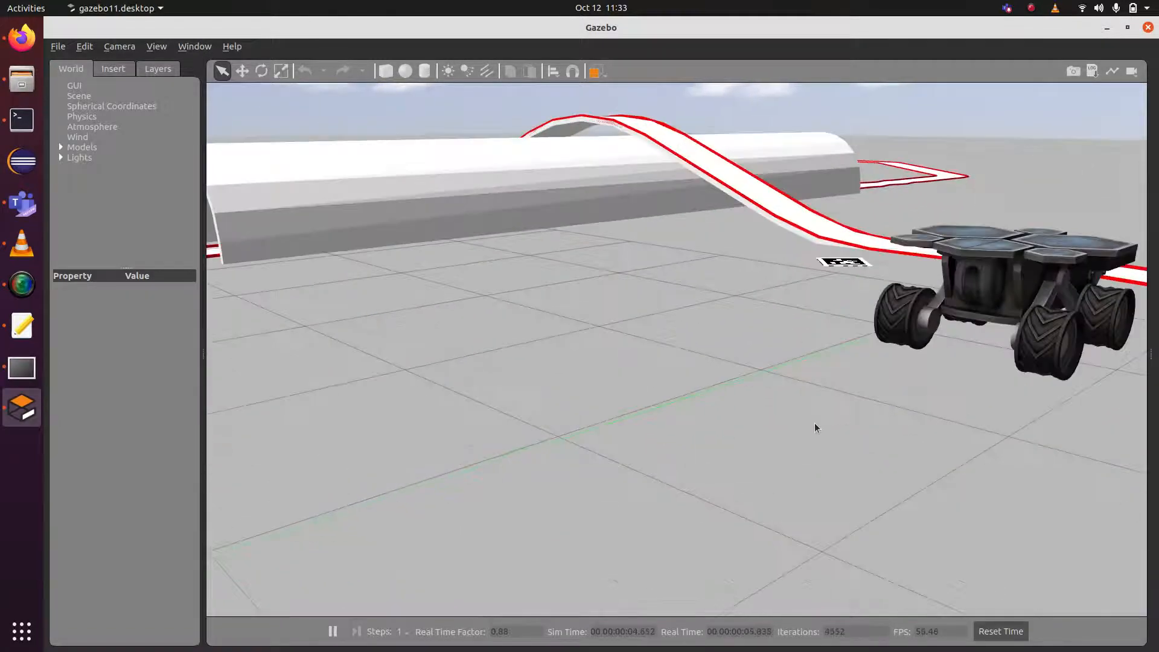
left_click_drag(815, 427, 626, 549)
left_click_drag(815, 489, 724, 483)
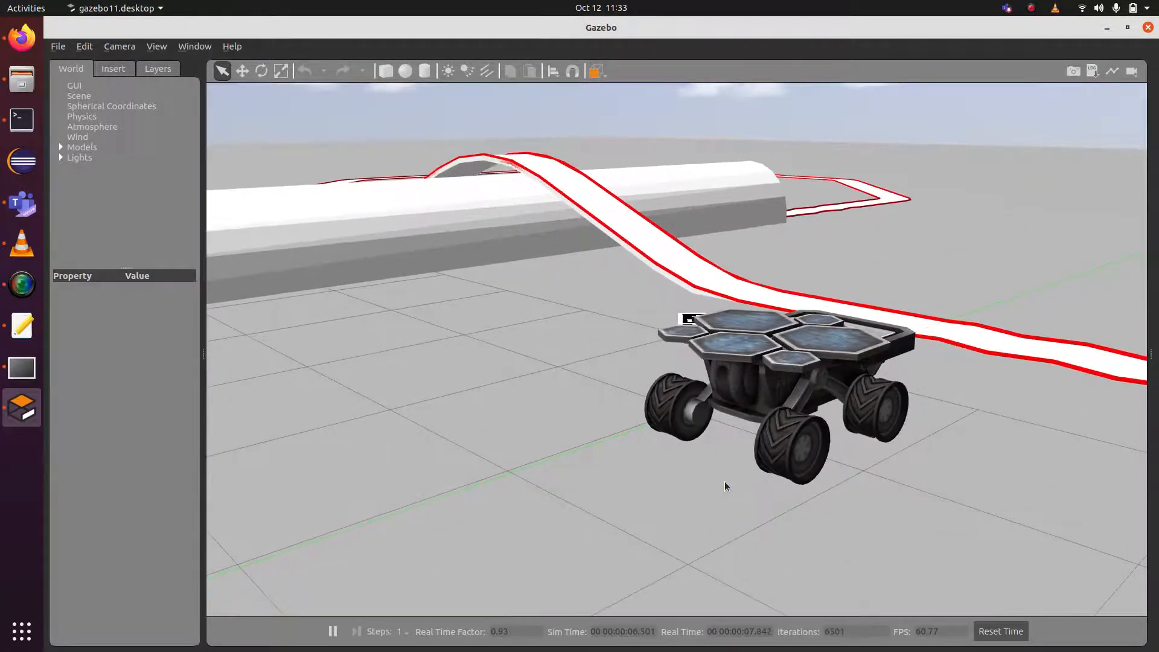
scroll(724, 483, "down", 6)
left_click_drag(667, 513, 676, 461)
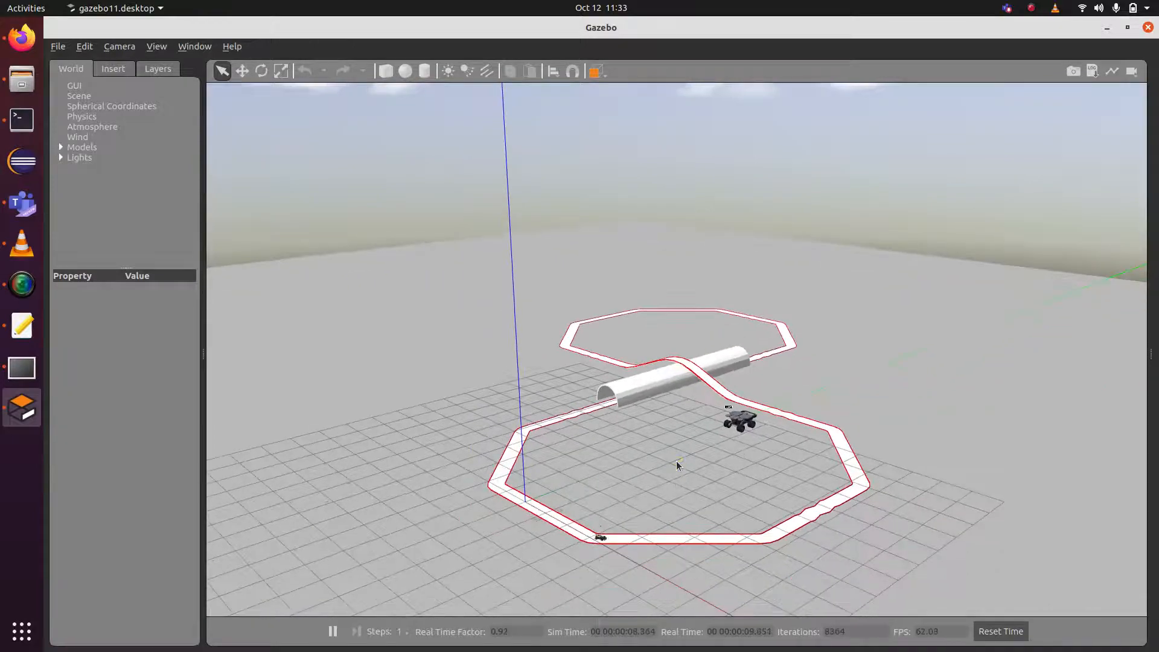
scroll(676, 461, "up", 5)
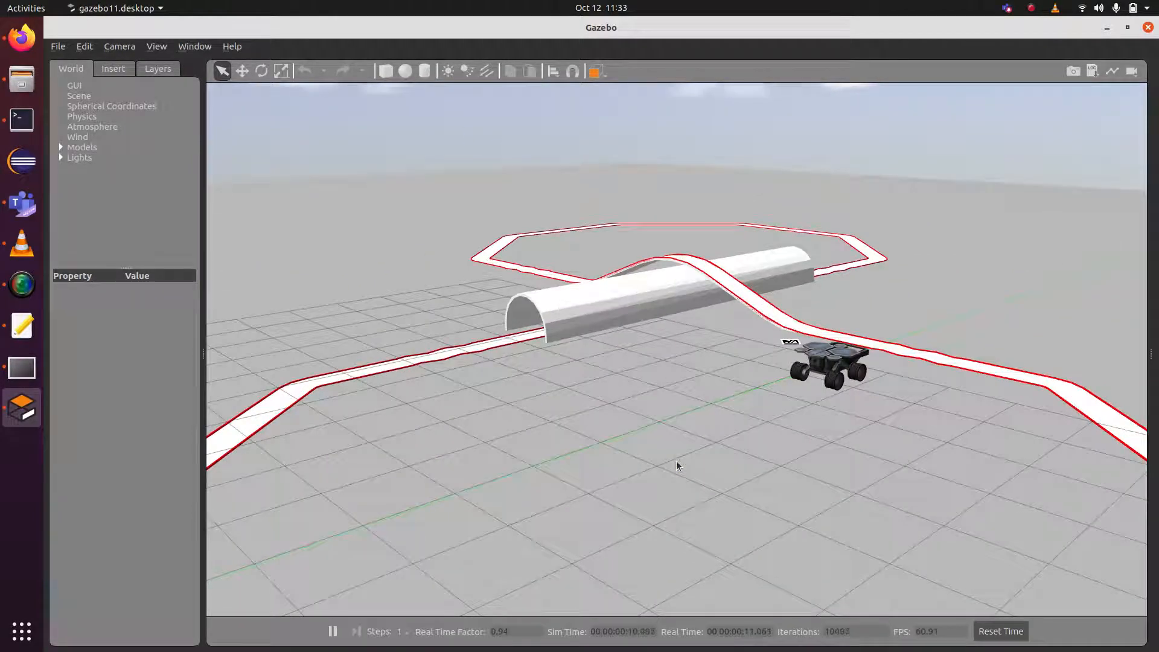
left_click_drag(828, 456, 635, 448)
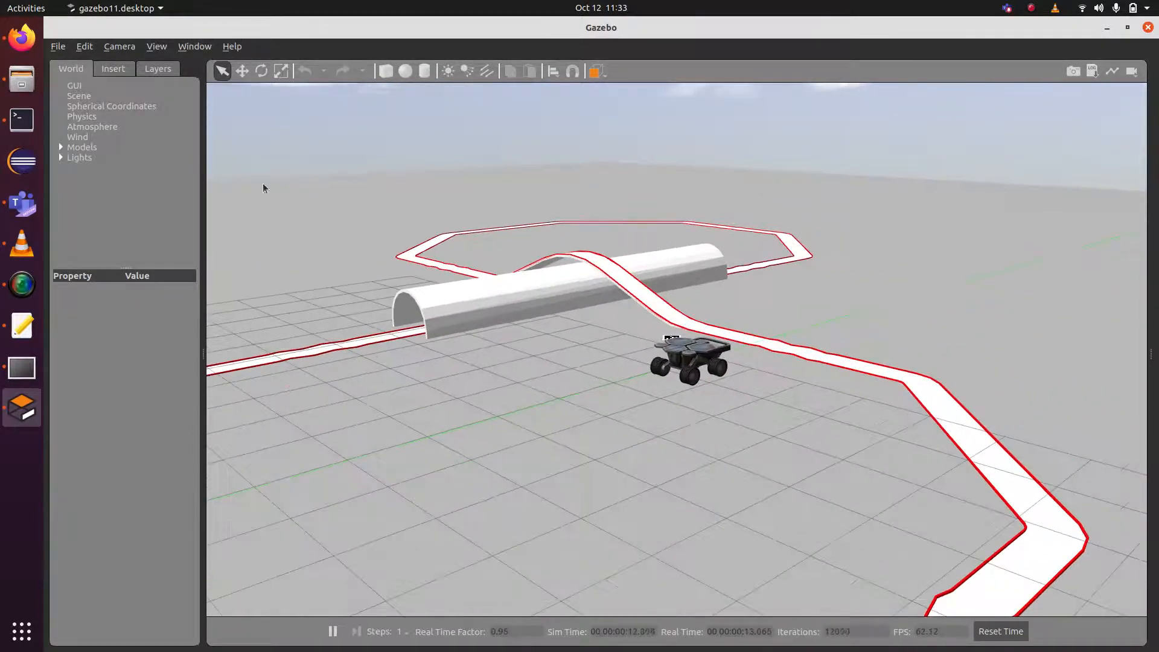
left_click(112, 68)
Place a Coke Can on the track ahead of the cup car and show its camera debug image.
scroll(150, 267, "down", 5)
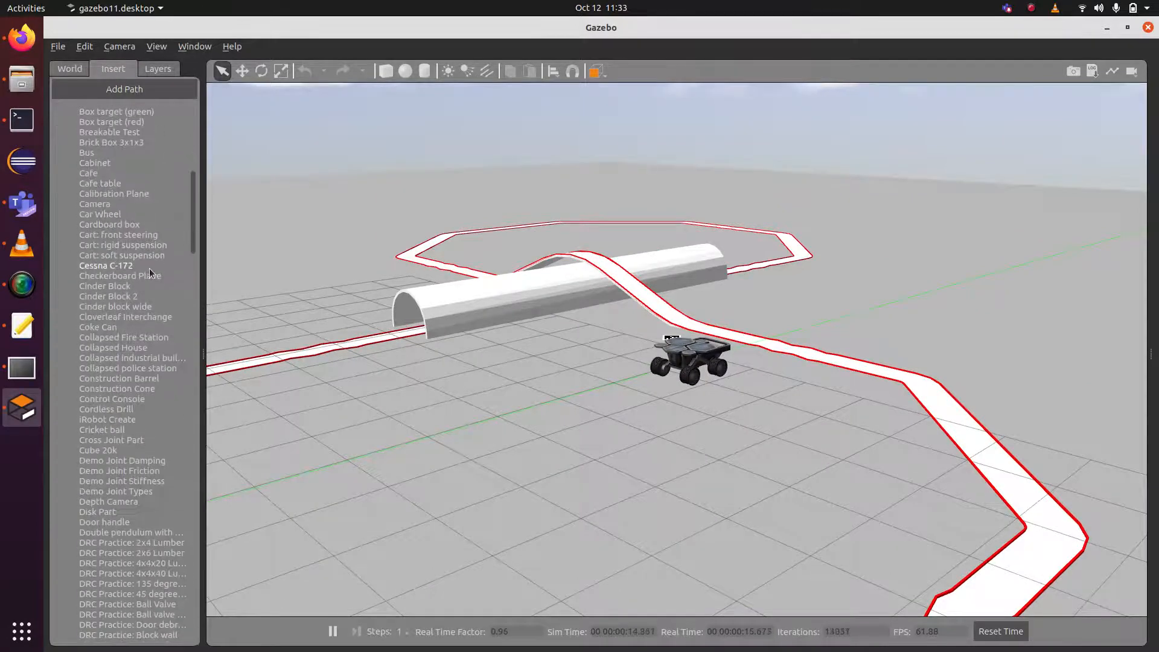
scroll(149, 268, "down", 3)
left_click(97, 224)
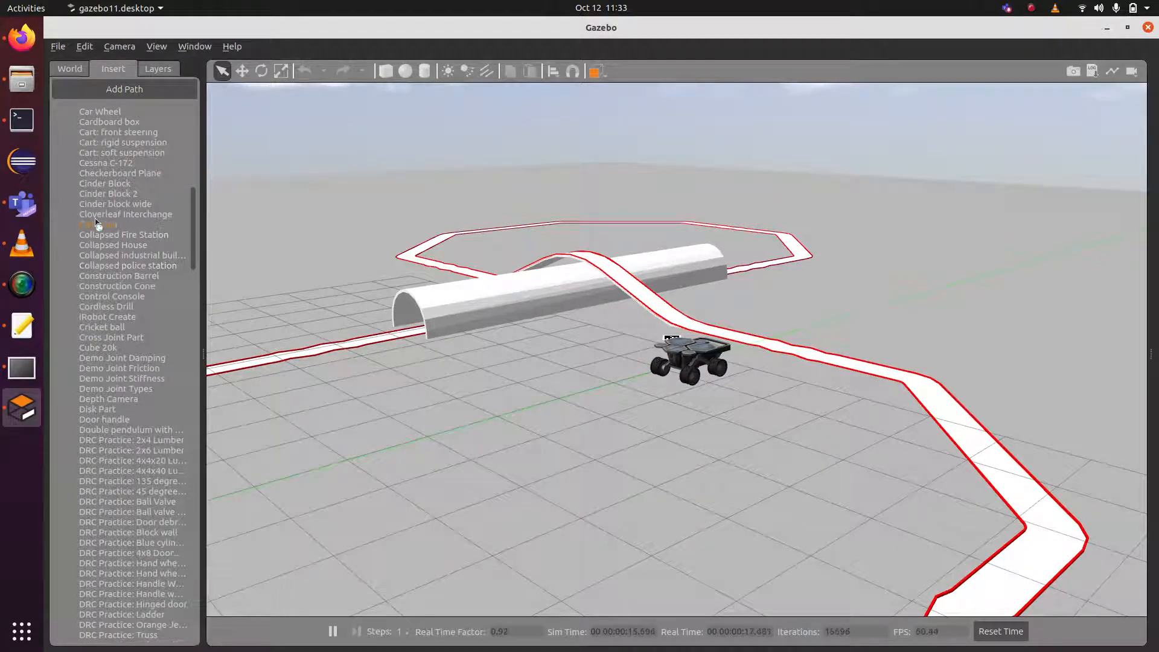
left_click(989, 608)
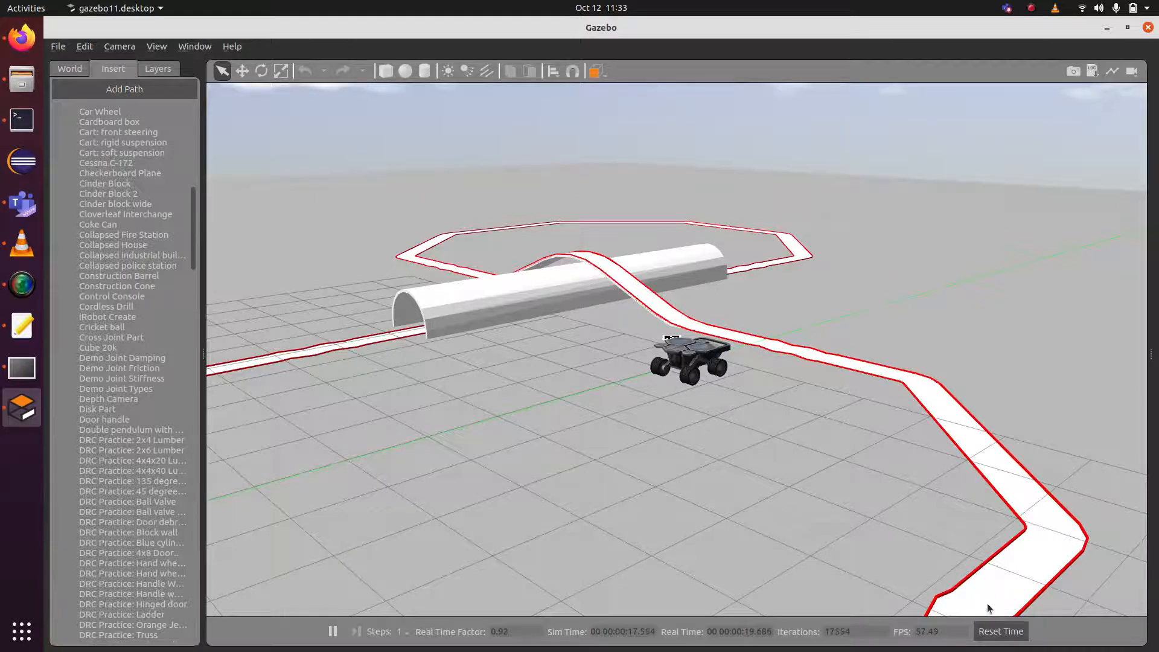
left_click_drag(1062, 598, 910, 481)
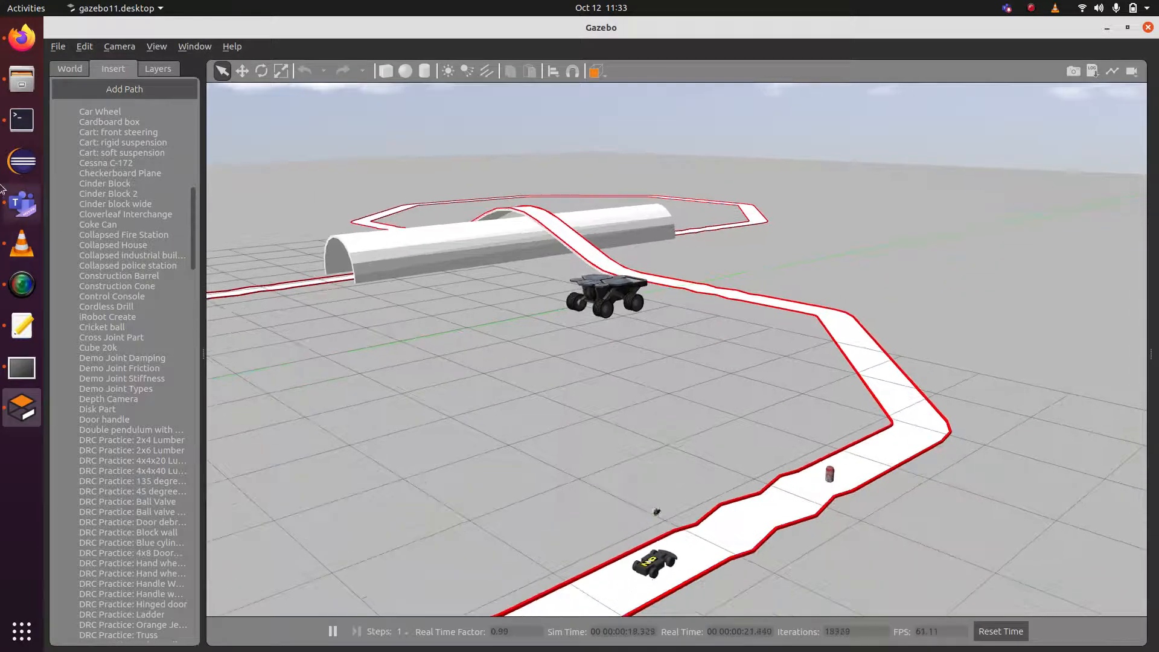
left_click(25, 369)
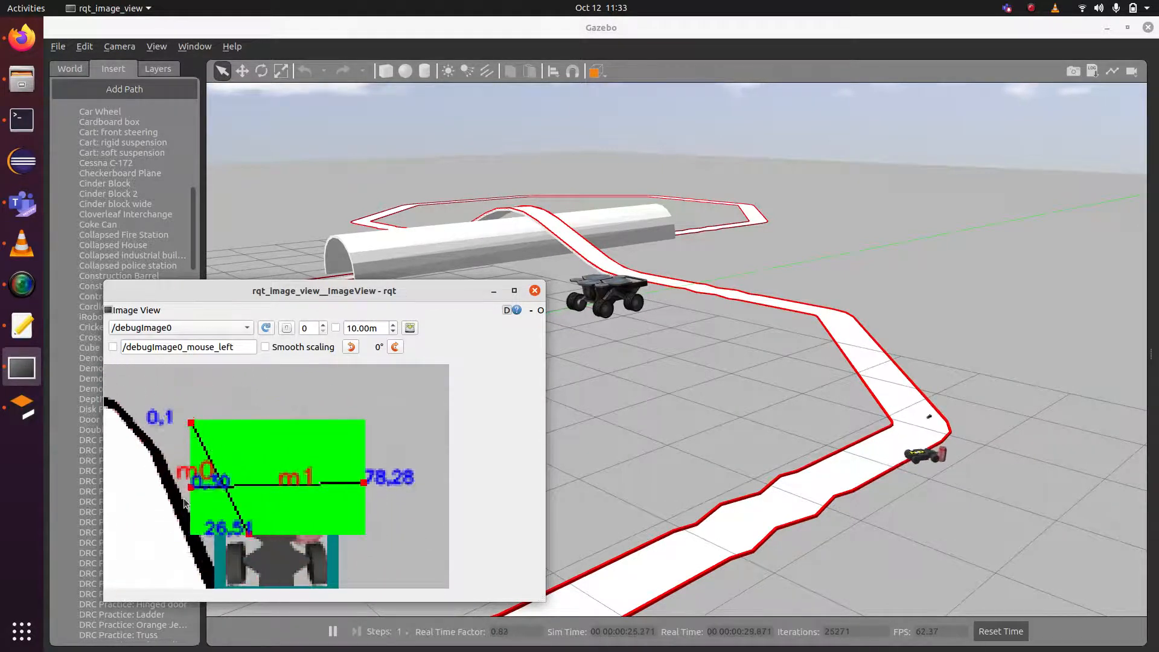
Try the Collapsed House and Gazebo models from the Insert list, cancelling each placement.
left_click(108, 245)
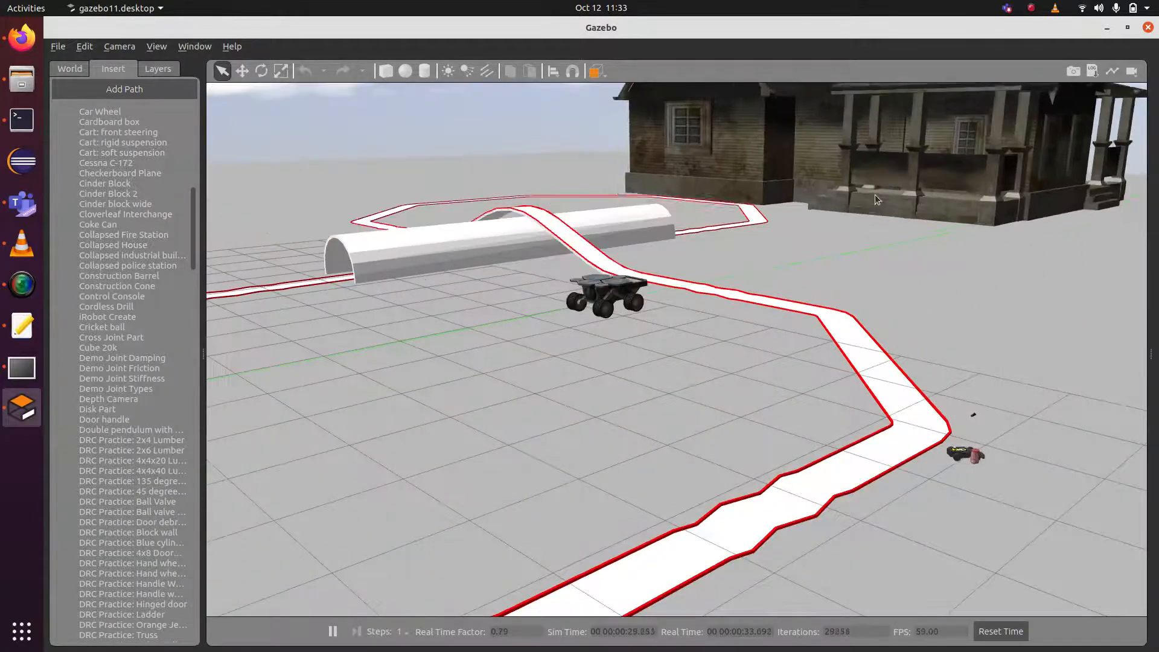
key("Escape")
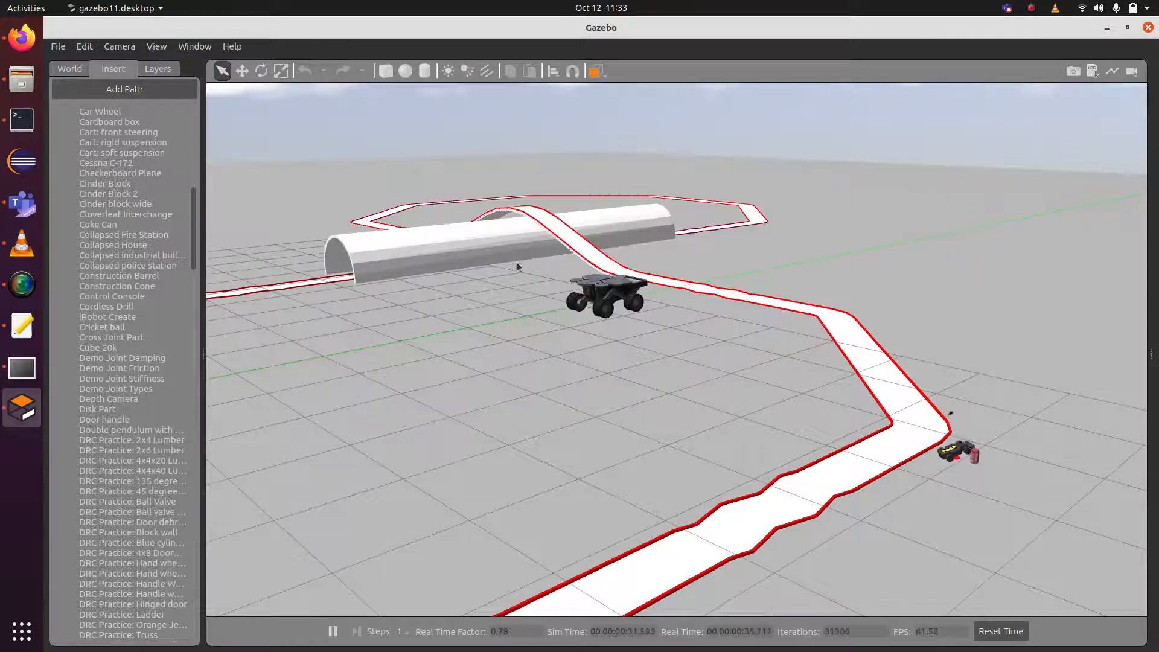
scroll(140, 490, "down", 20)
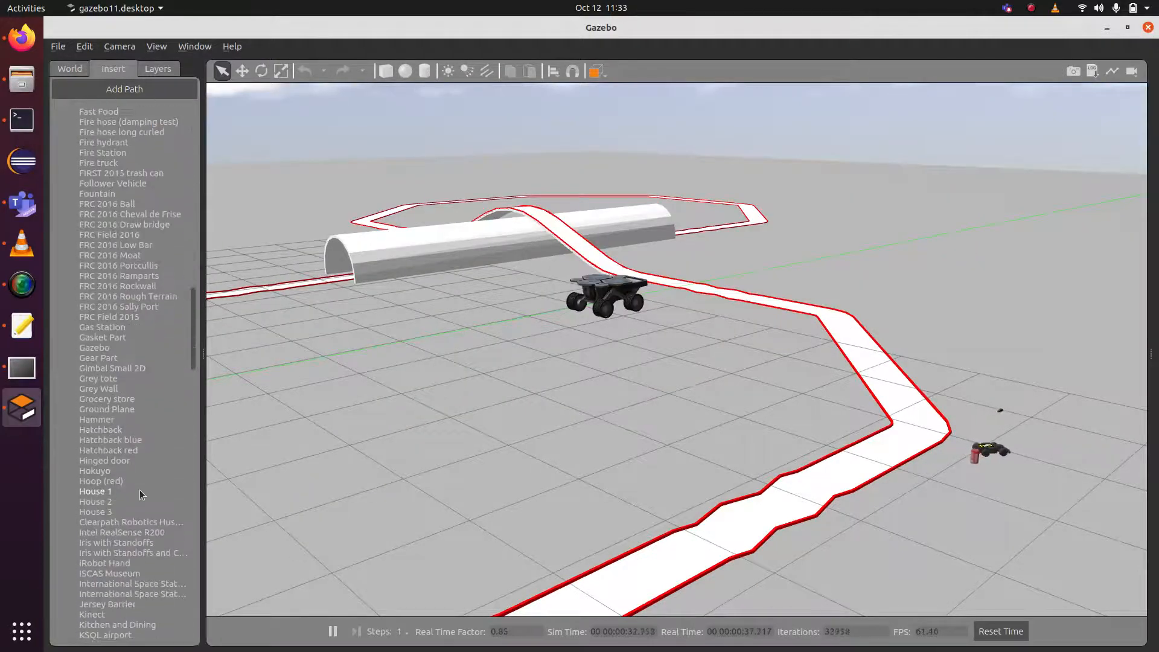
left_click(92, 347)
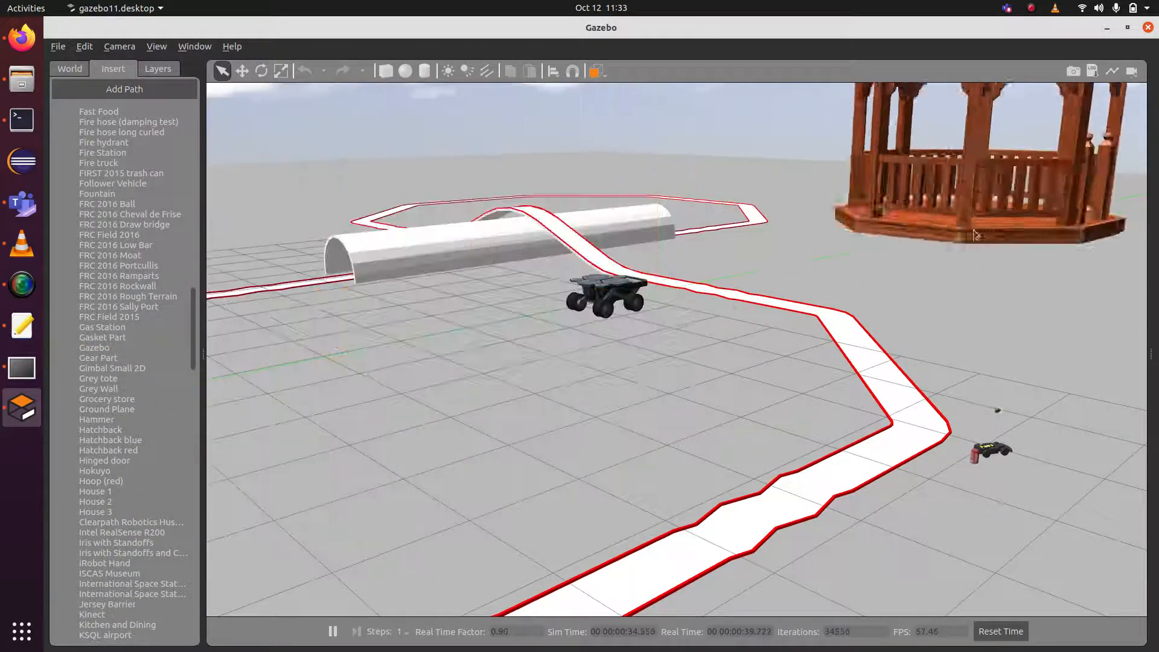
key("Escape")
scroll(96, 490, "down", 15)
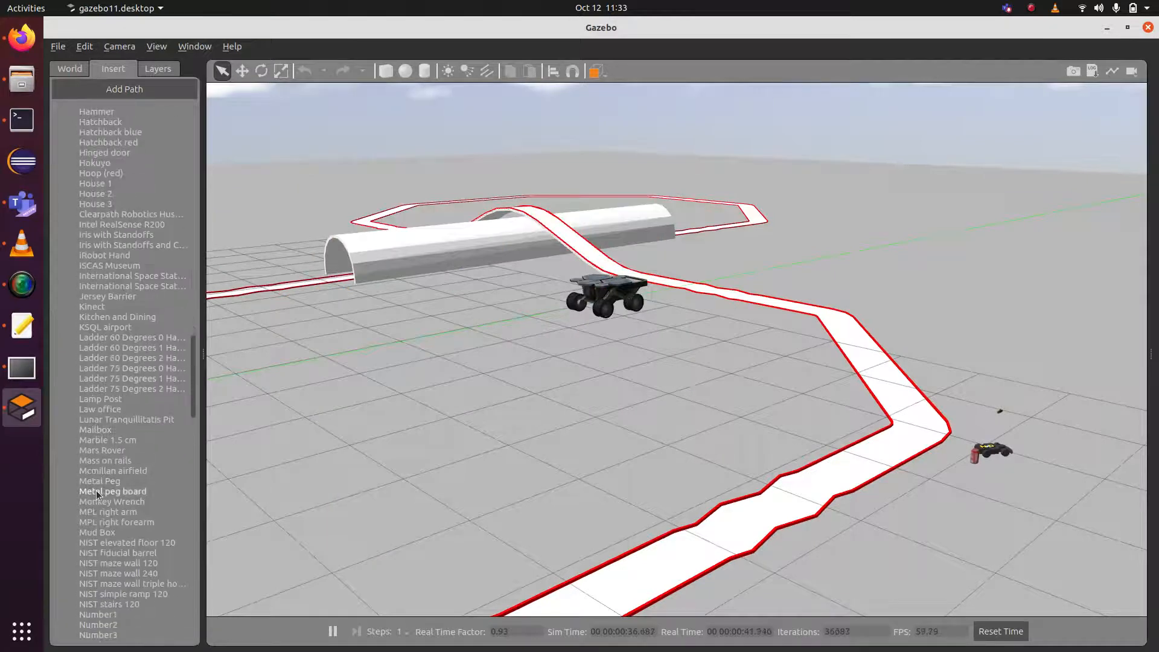
Place the Number1, Number3, Number7 and Number9 cubes on the ground inside the track.
left_click(114, 457)
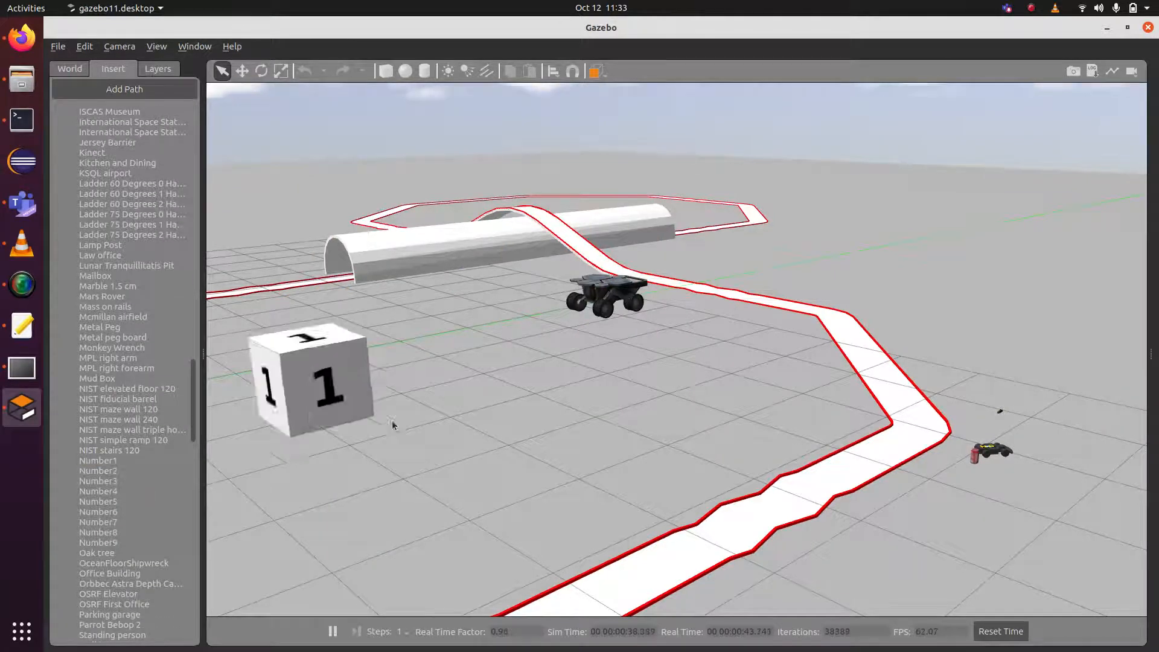
left_click(449, 400)
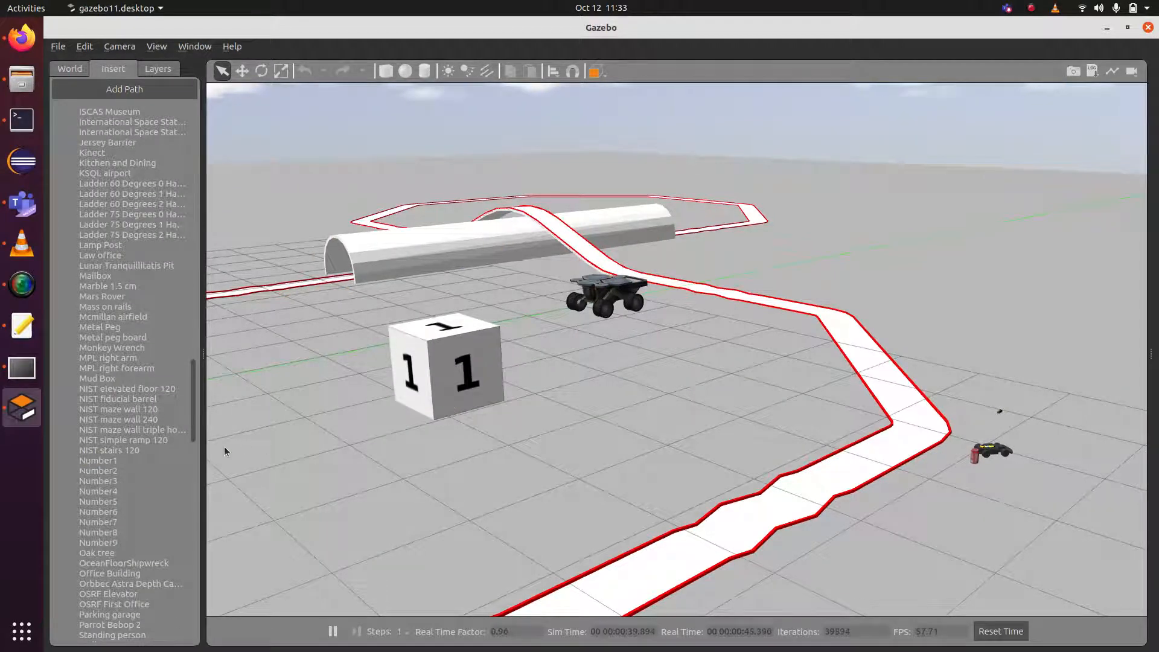
left_click(95, 481)
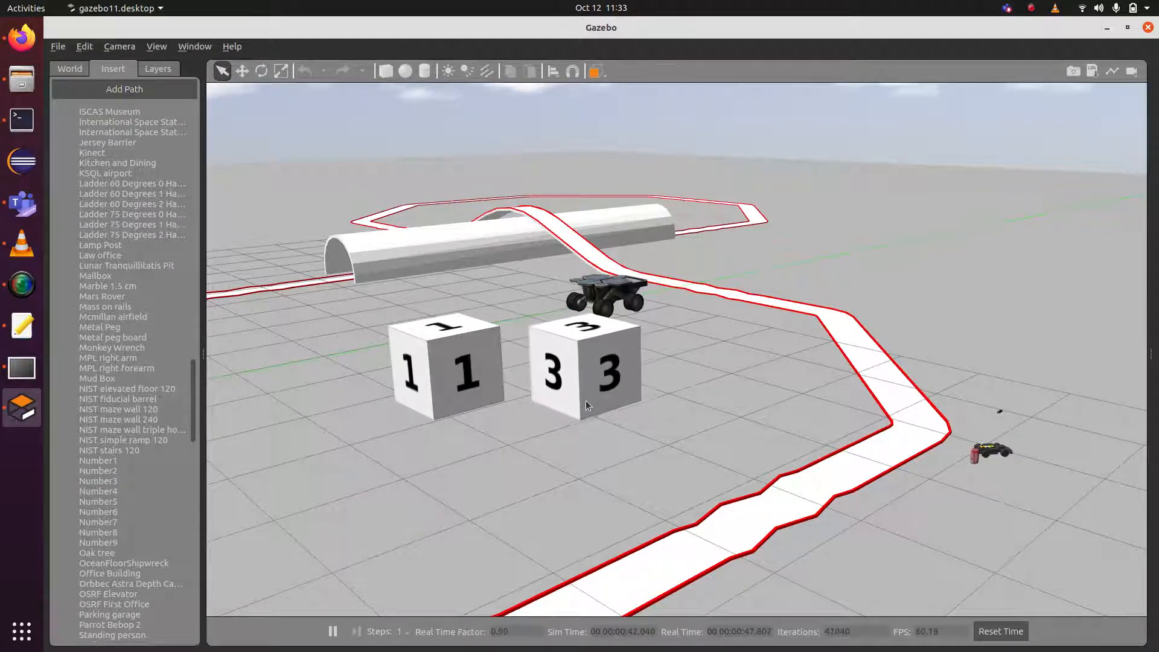
left_click(586, 401)
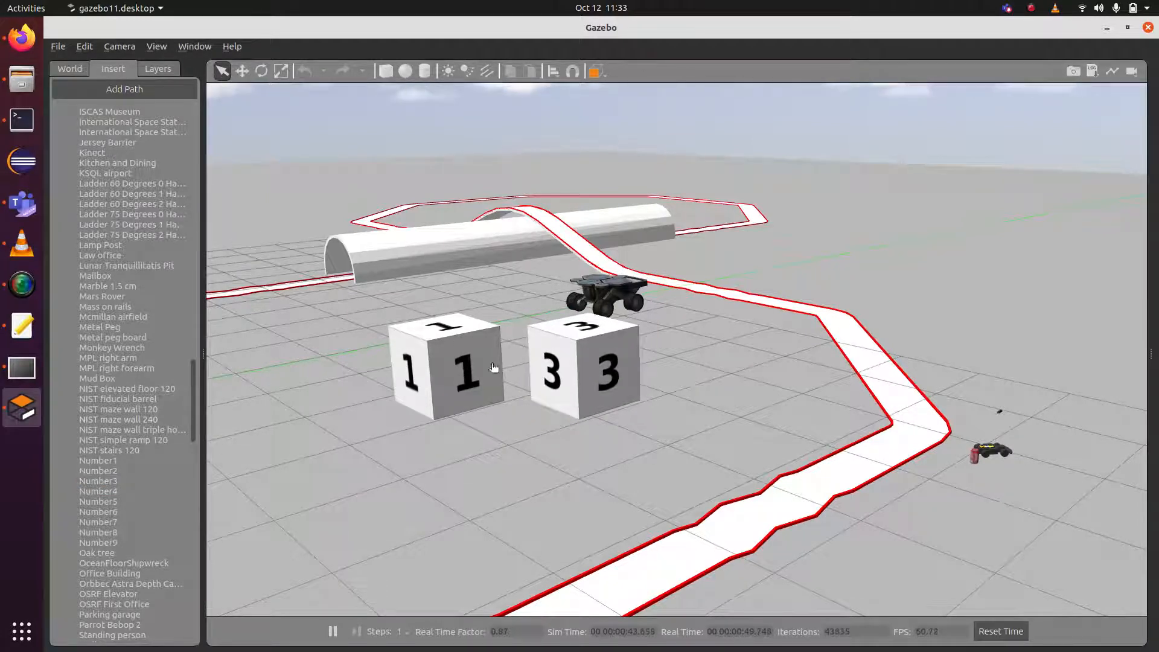
left_click(111, 520)
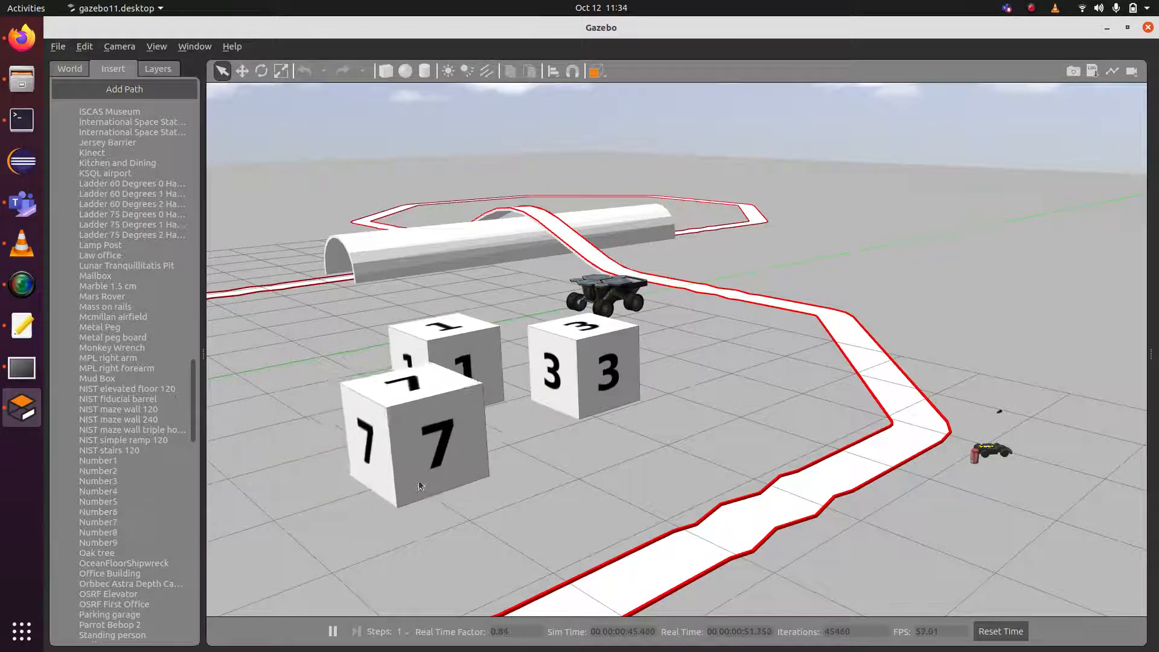
left_click(321, 452)
left_click(98, 542)
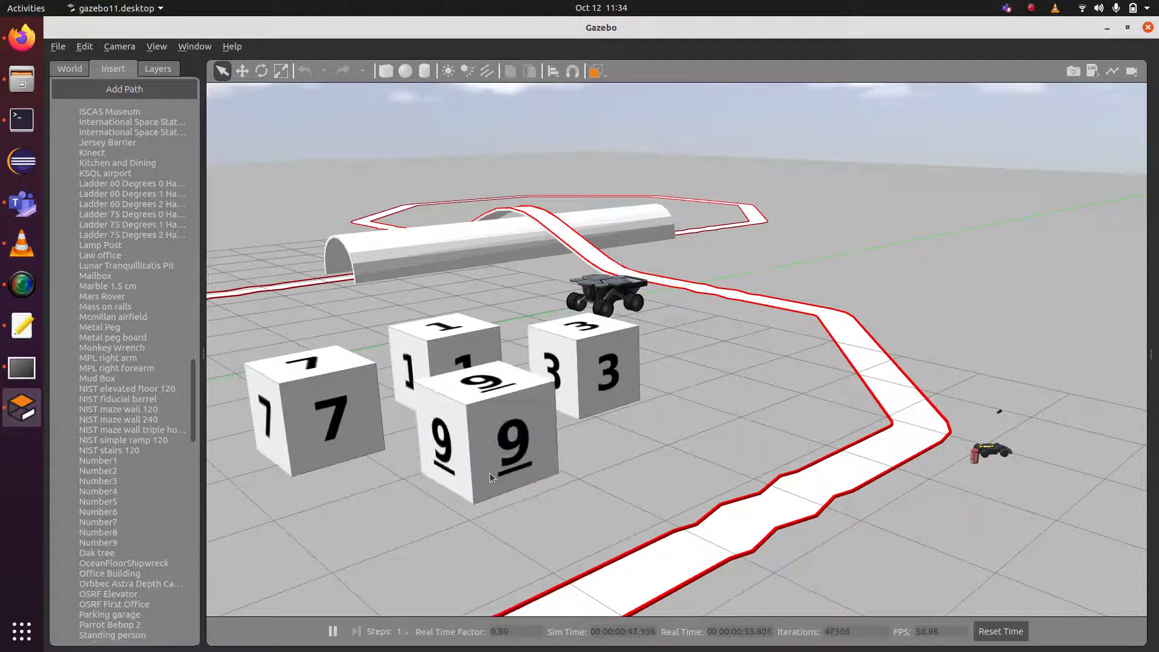
left_click(499, 473)
scroll(91, 576, "down", 2)
scroll(90, 577, "down", 5)
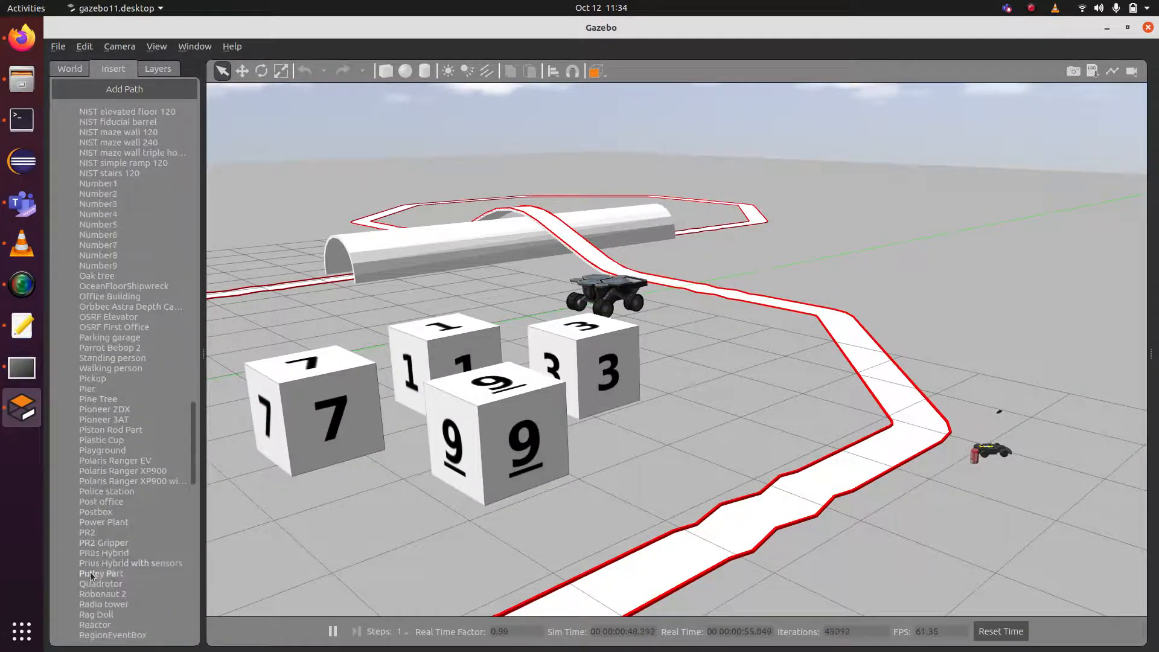
Insert a Stop light beside the track near the cup car and zoom in on it.
left_click(98, 523)
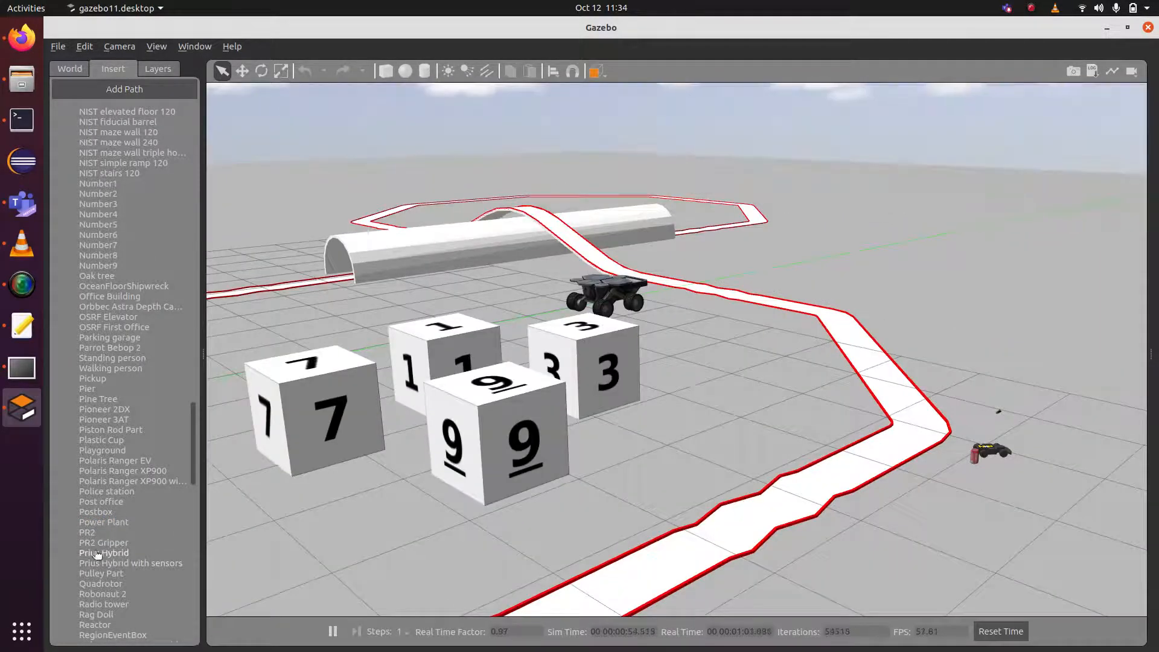
scroll(144, 551, "down", 13)
left_click(105, 524)
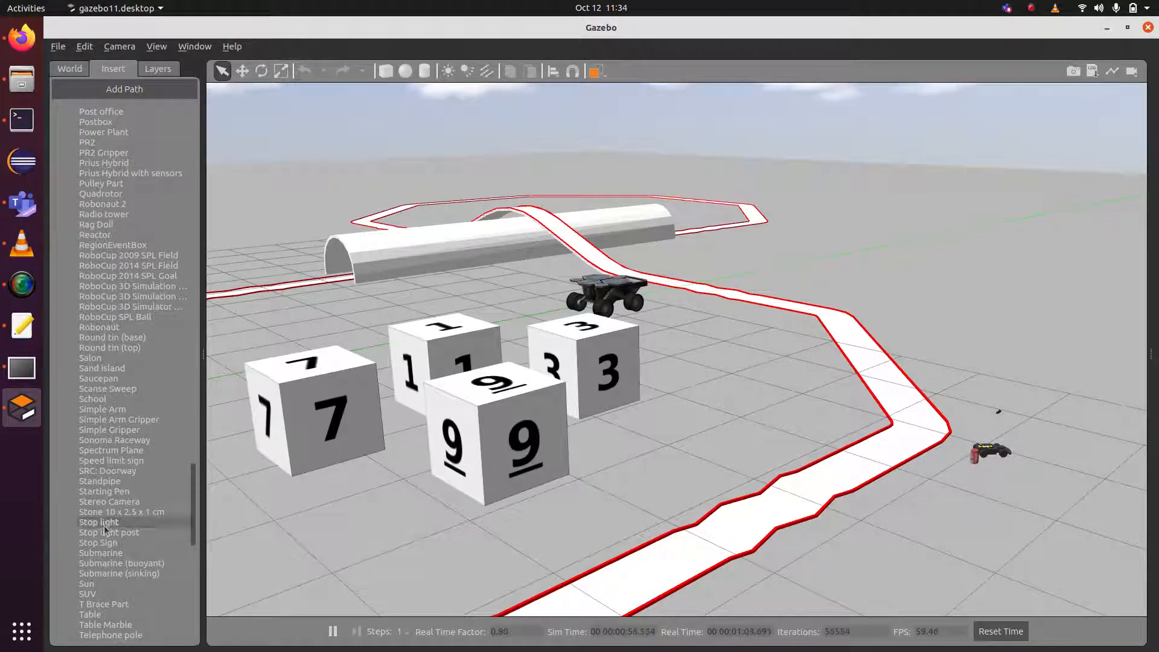
left_click(860, 447)
scroll(859, 371, "down", 5)
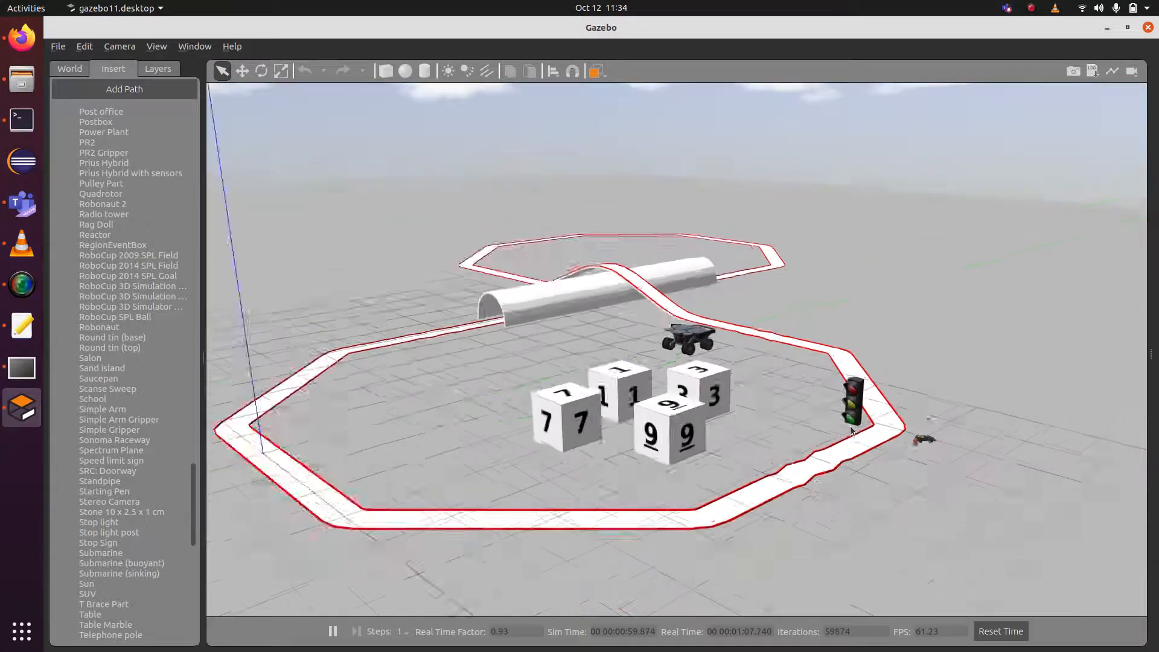
scroll(850, 425, "up", 5)
scroll(849, 426, "down", 4)
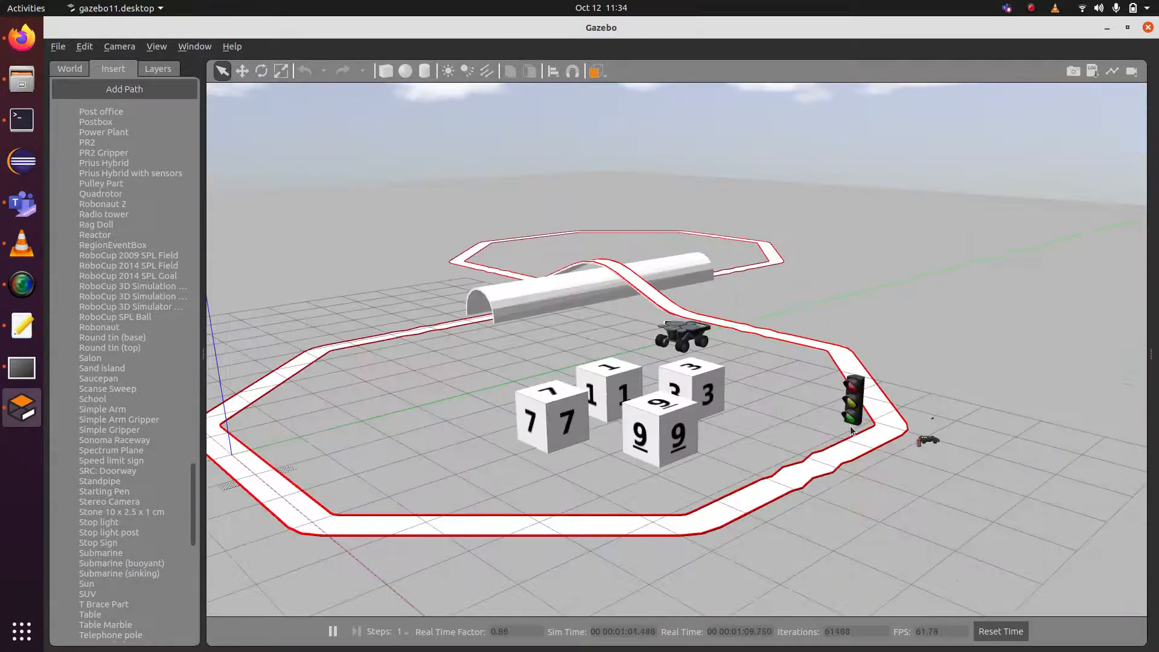
scroll(850, 430, "up", 3)
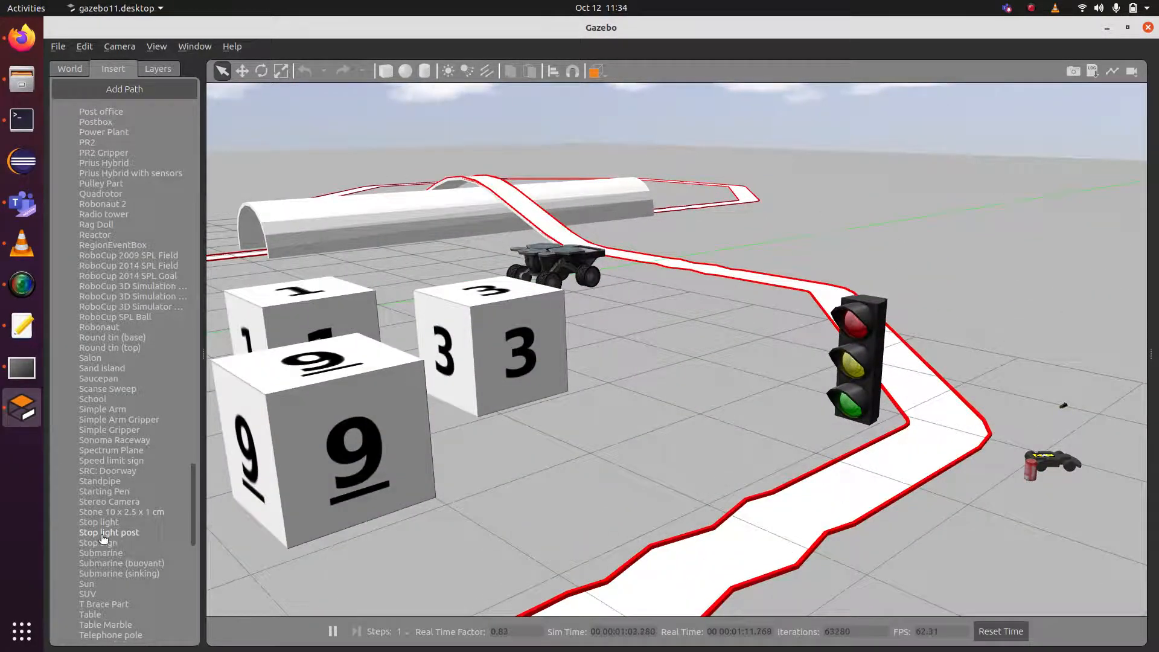
scroll(124, 514, "down", 6)
scroll(125, 514, "down", 10)
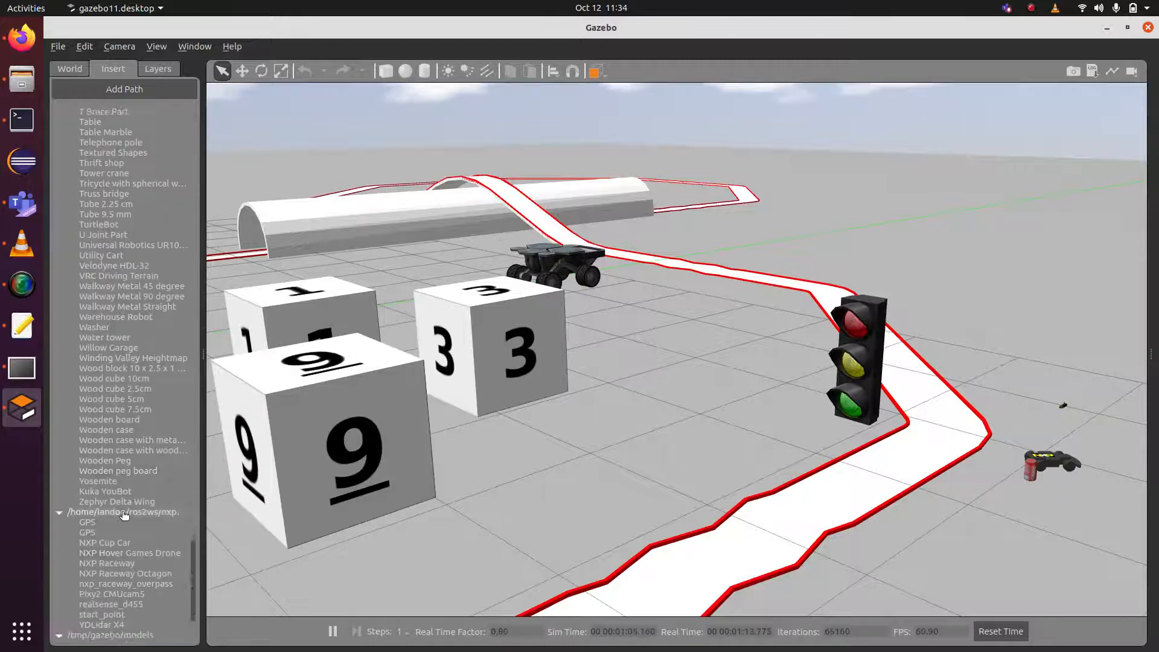
left_click(102, 502)
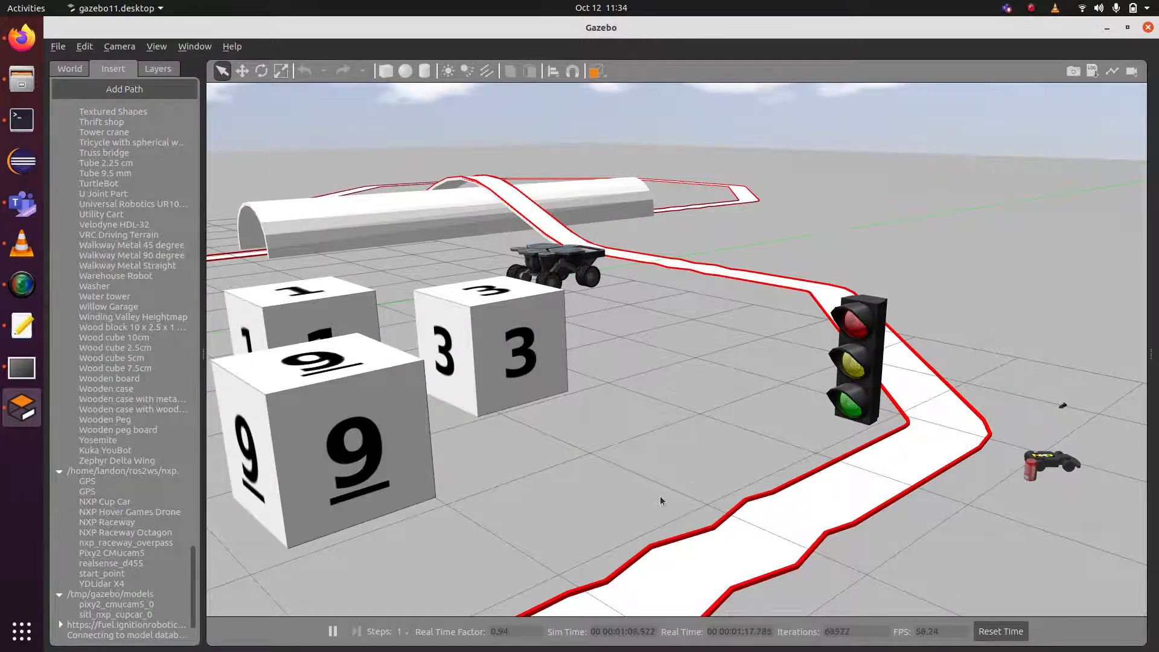
left_click(114, 522)
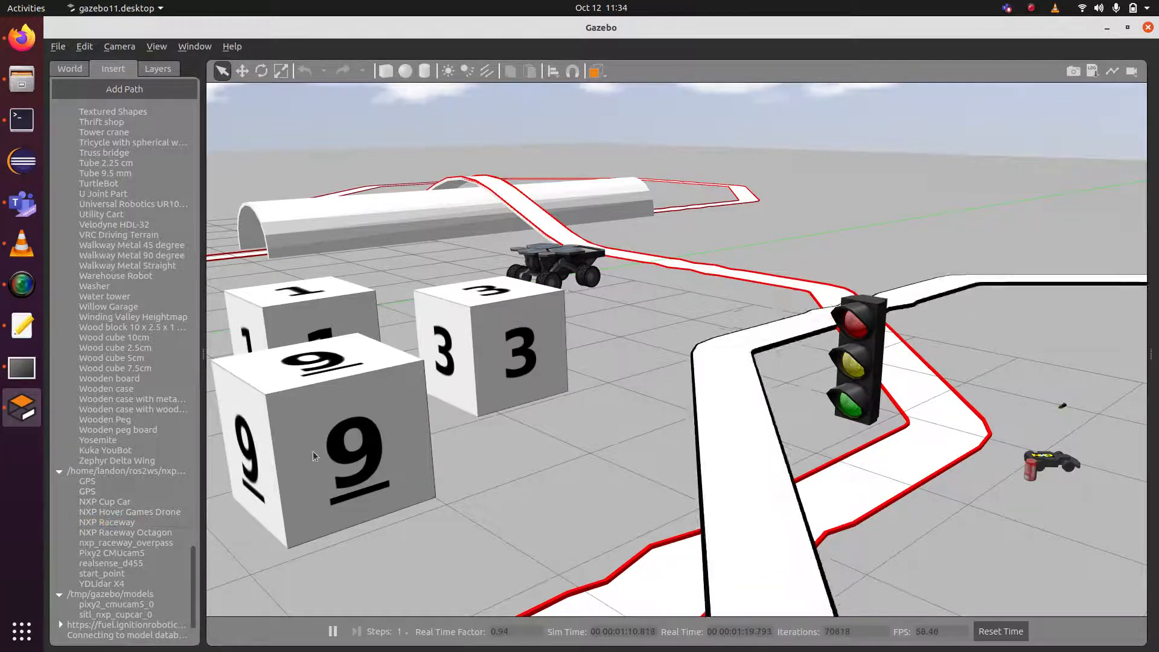
key("Escape")
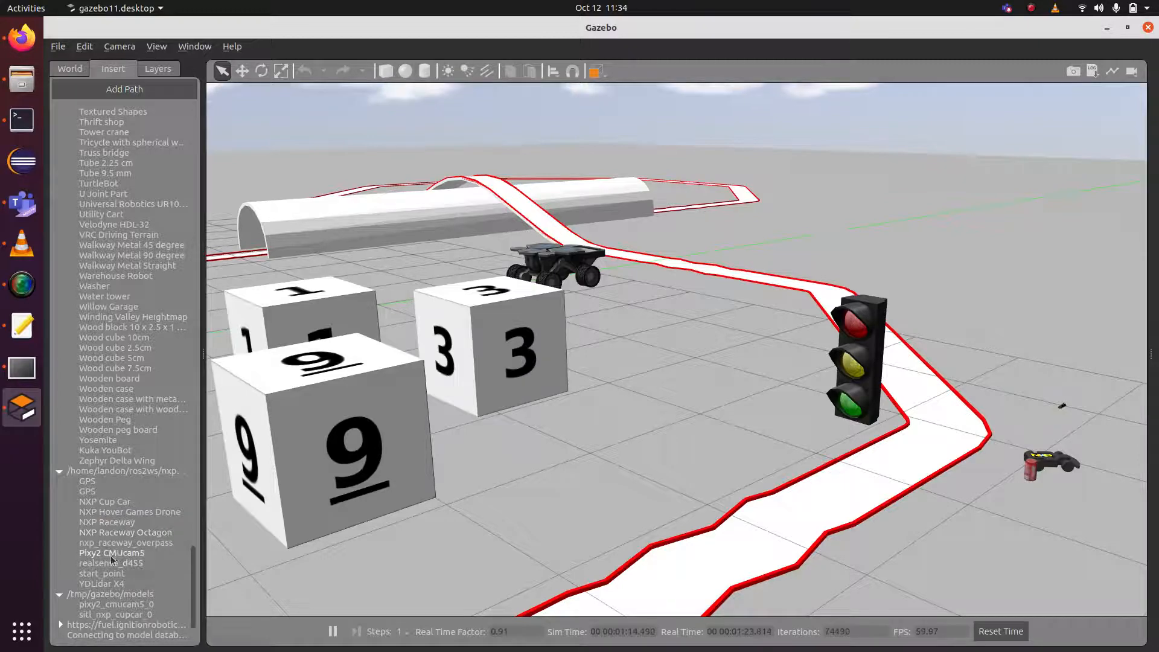
scroll(313, 542, "down", 5)
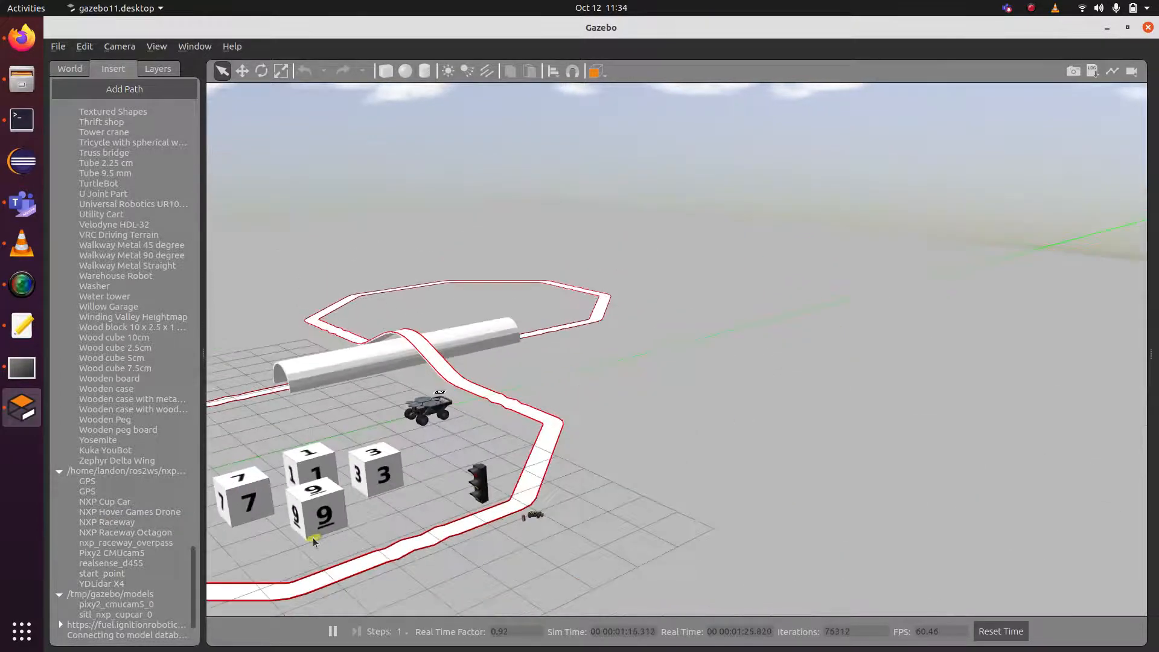
left_click_drag(261, 545, 489, 550)
left_click_drag(391, 542, 487, 501)
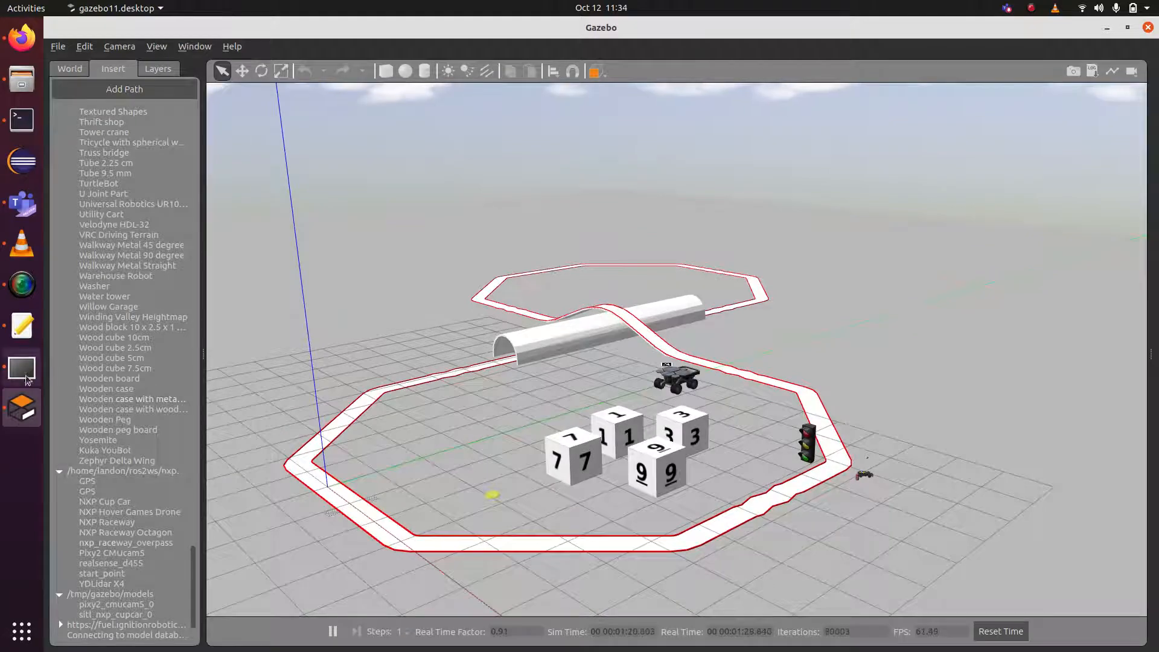
Stop the running Gazebo simulation from the Terminal with Ctrl+C.
left_click(21, 119)
key("ctrl+c")
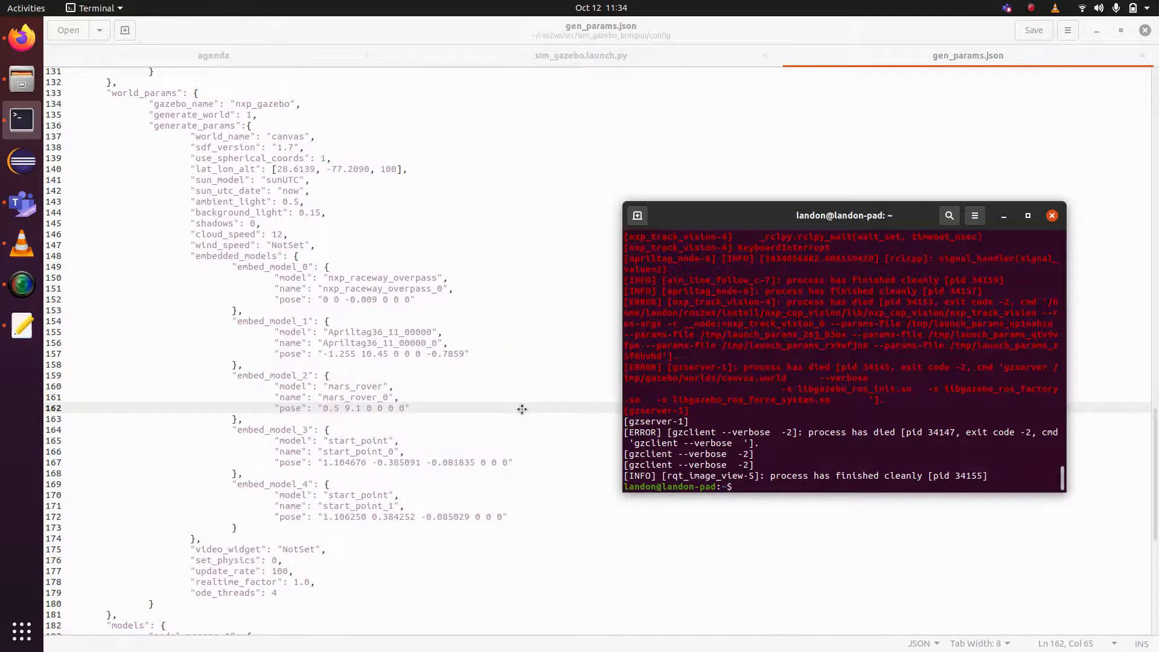
scroll(522, 409, "down", 10)
End gen_params.json with two closing braces, then enter an e-mail address at the Terminal prompt.
left_click(166, 632)
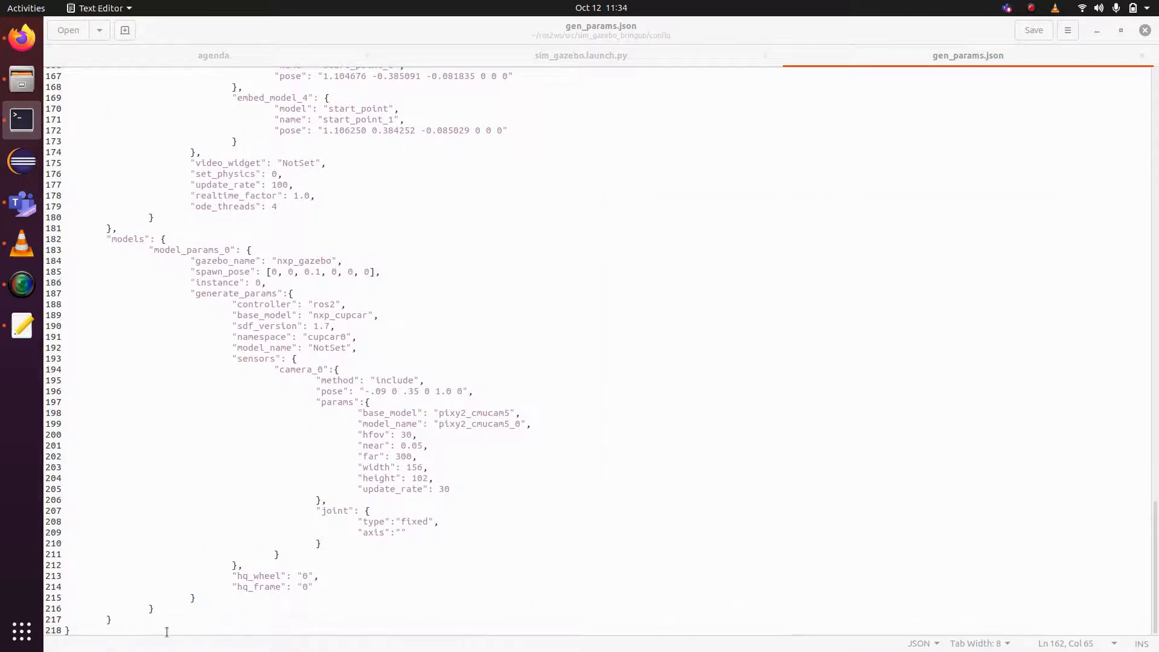
key("Return")
key("Return")
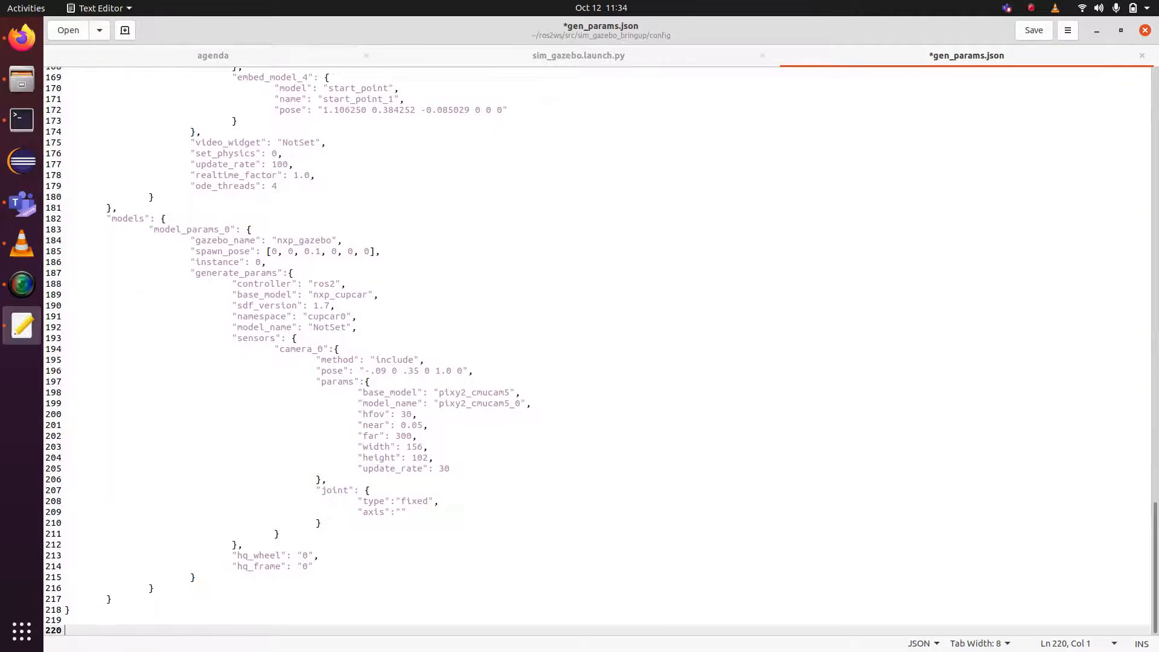
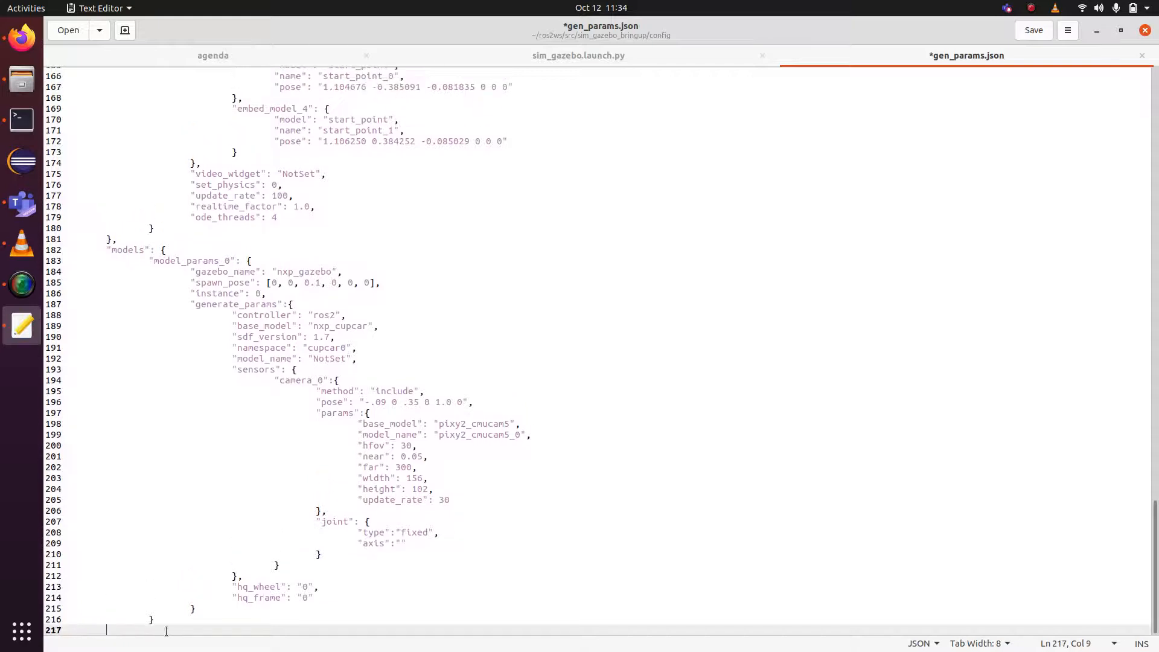
type("}")
key("Return")
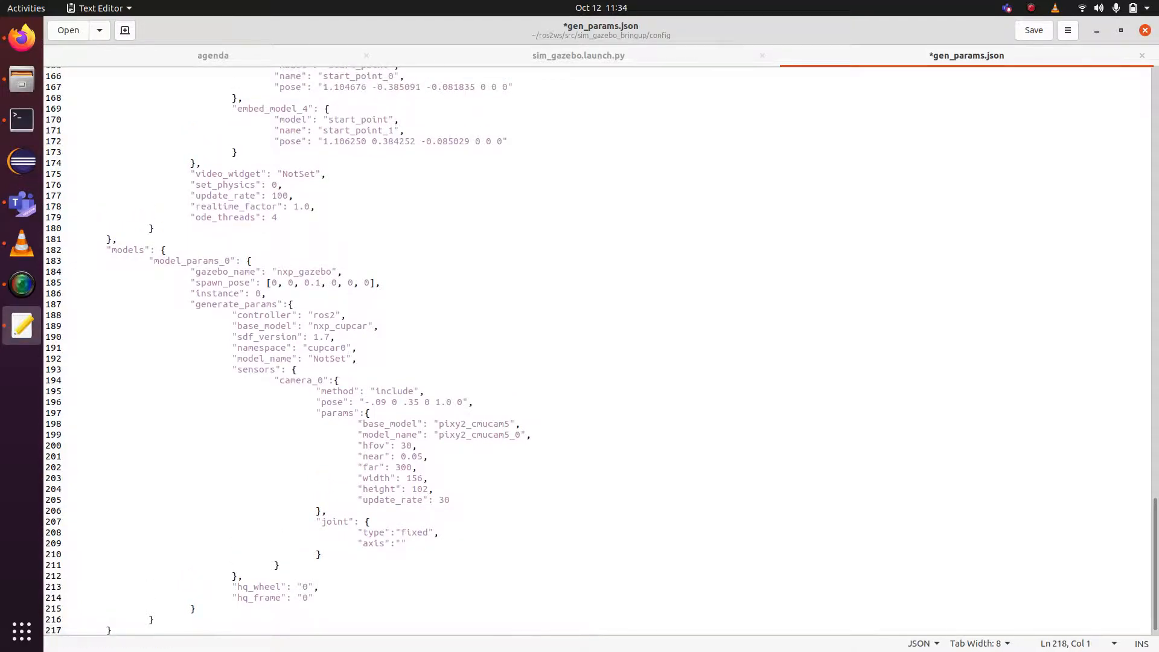
type("}")
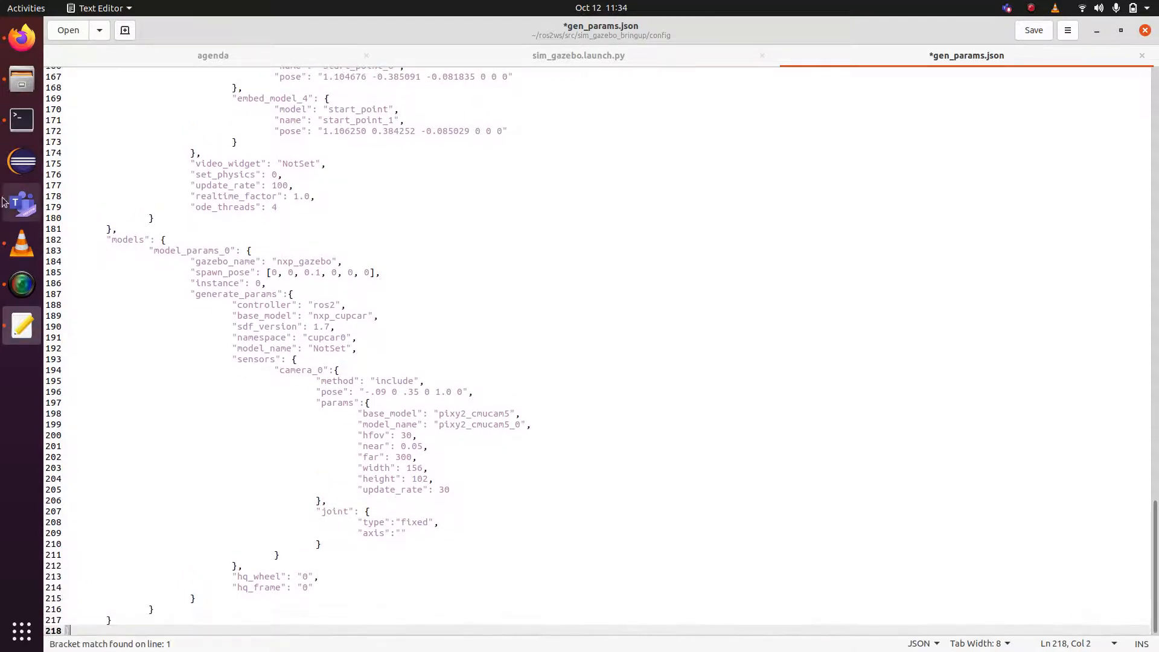
left_click(35, 131)
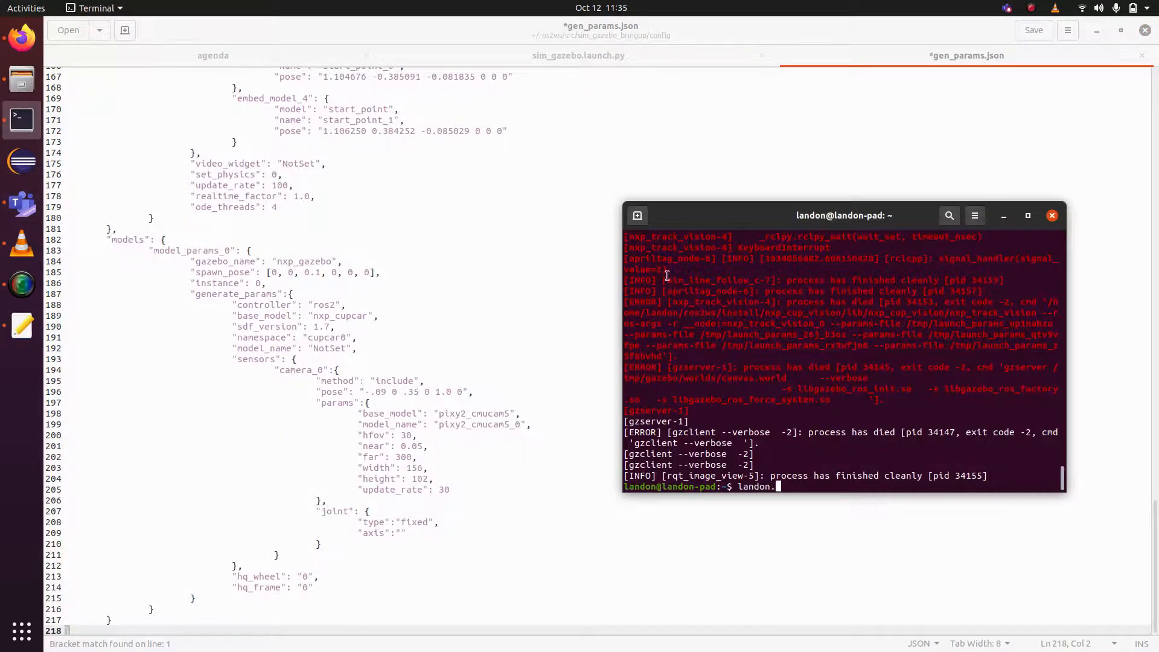
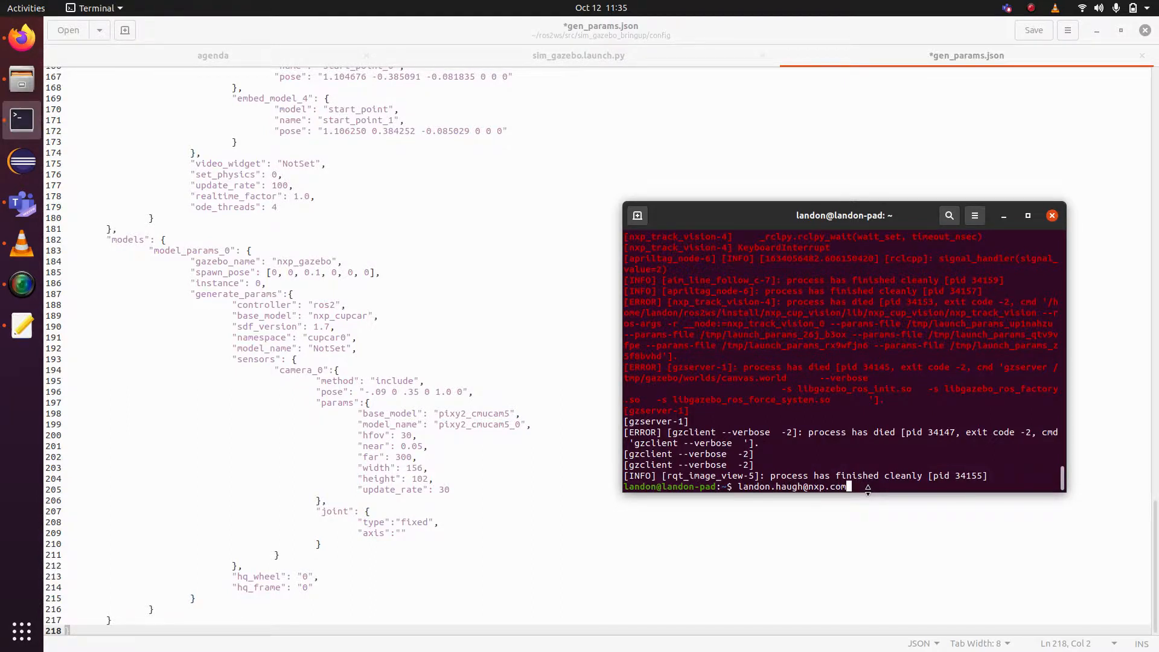
Clear the Terminal prompt and bring up the screen recorder's options menu.
key("BackSpace")
key("BackSpace")
key("BackSpace")
key("BackSpace")
key("BackSpace")
key("BackSpace")
key("BackSpace")
key("BackSpace")
key("BackSpace")
key("BackSpace")
key("BackSpace")
key("BackSpace")
key("BackSpace")
key("BackSpace")
key("BackSpace")
key("BackSpace")
key("BackSpace")
key("BackSpace")
key("BackSpace")
key("BackSpace")
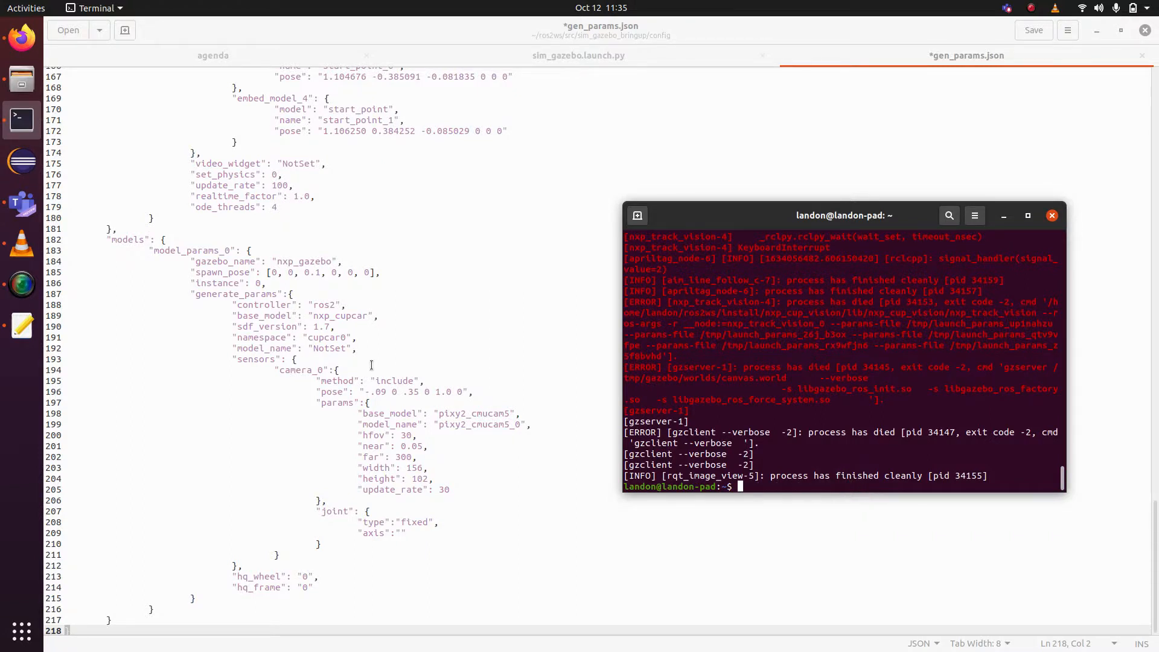
left_click(1033, 4)
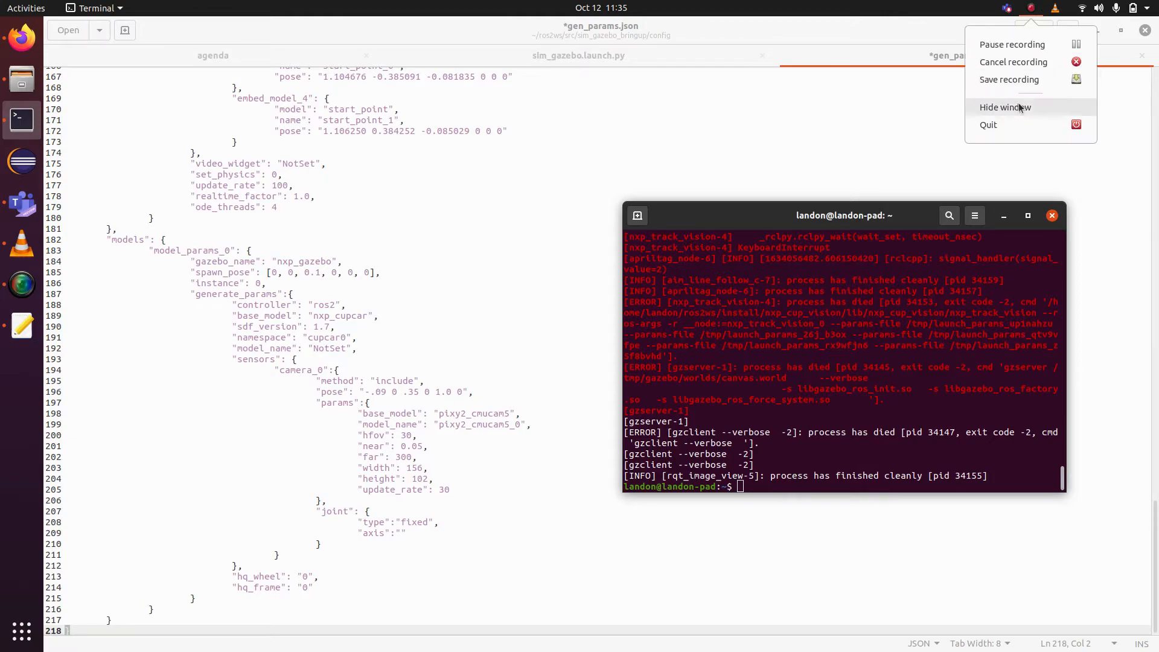